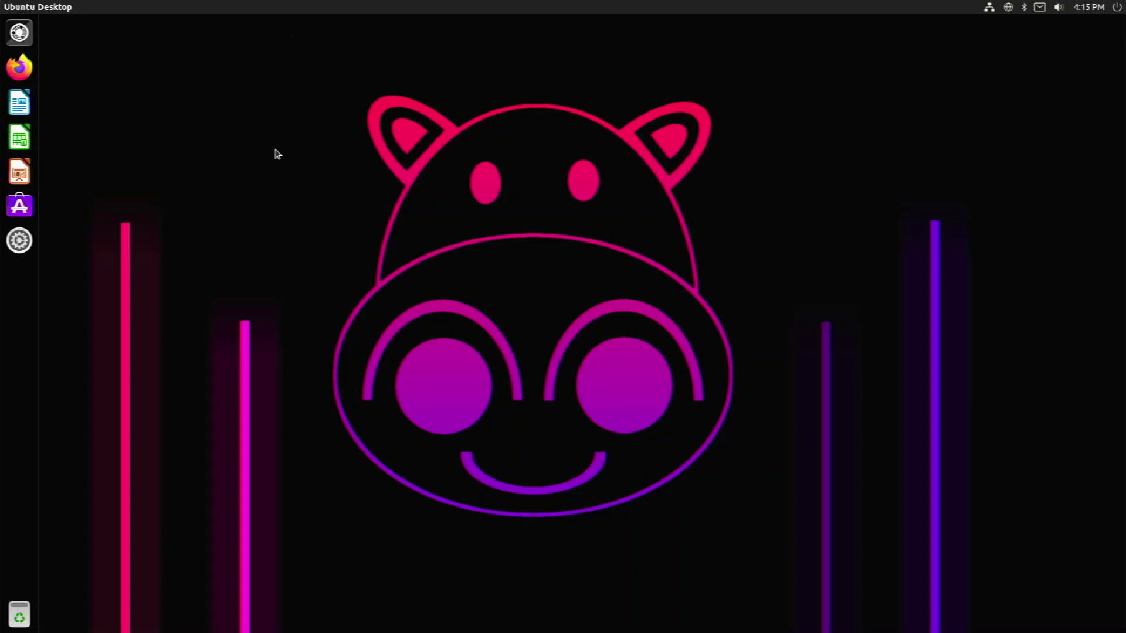
# Check the session/power, sound volume and network menus in the top panel
pyautogui.click(1117, 7)
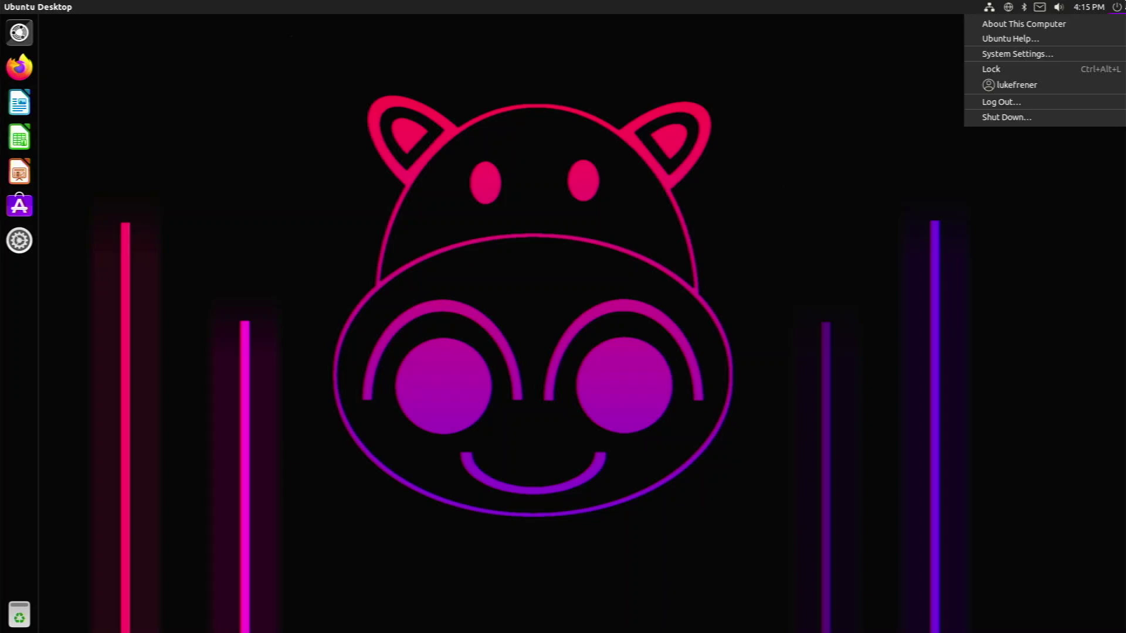
pyautogui.click(1064, 7)
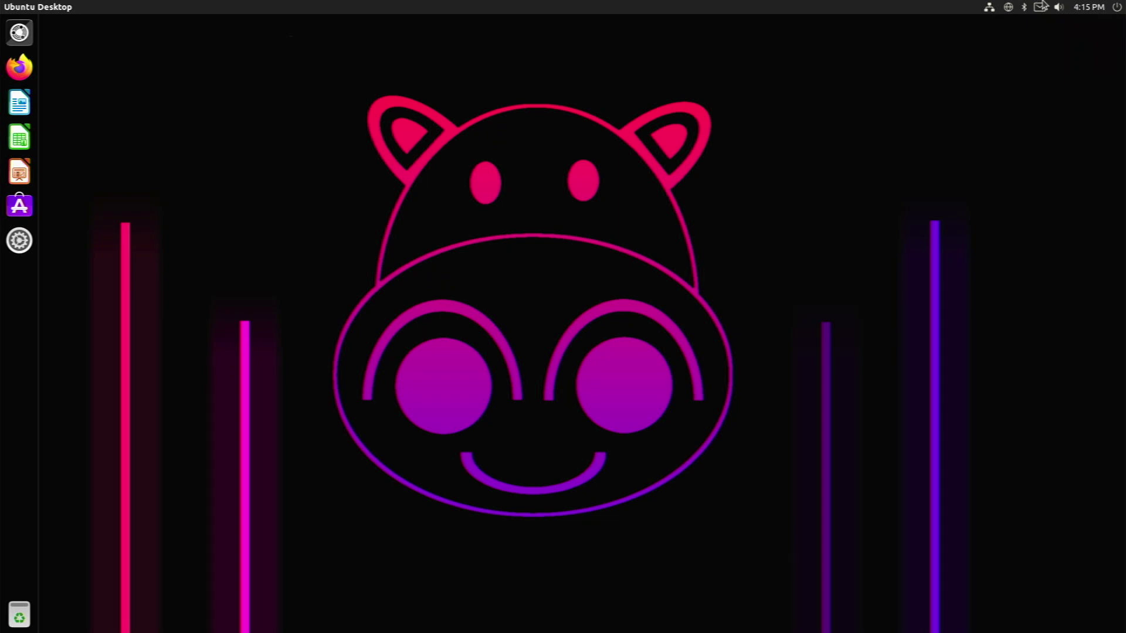
pyautogui.click(990, 6)
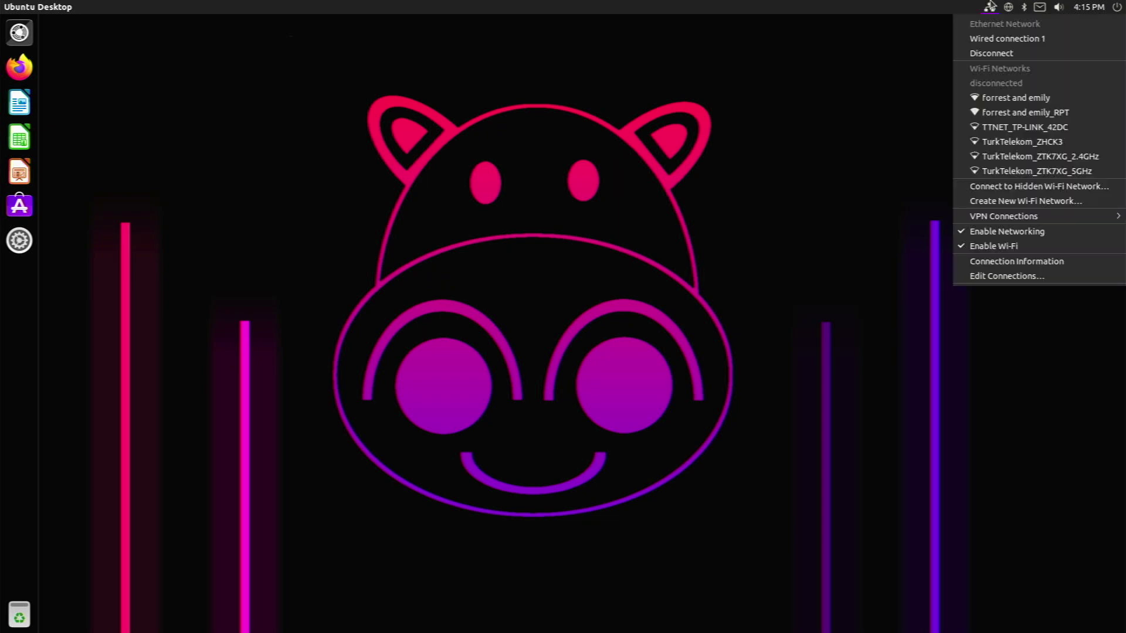
pyautogui.click(989, 6)
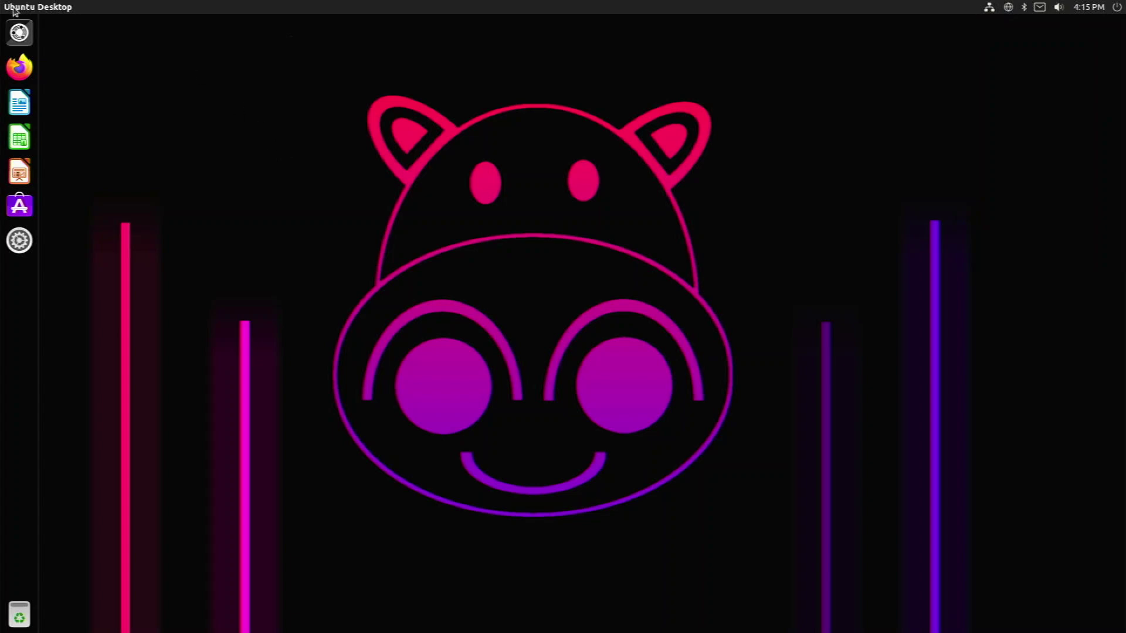
# Open the Dash, search for 'file', clear the search, and switch to the Applications lens
pyautogui.press('super')
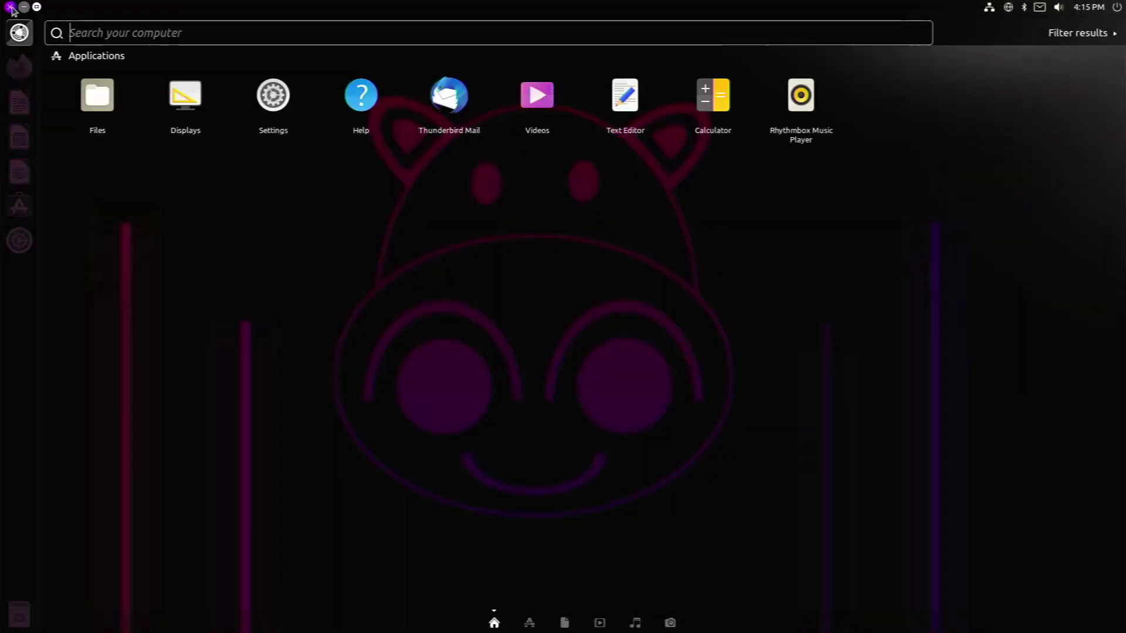
pyautogui.press('super')
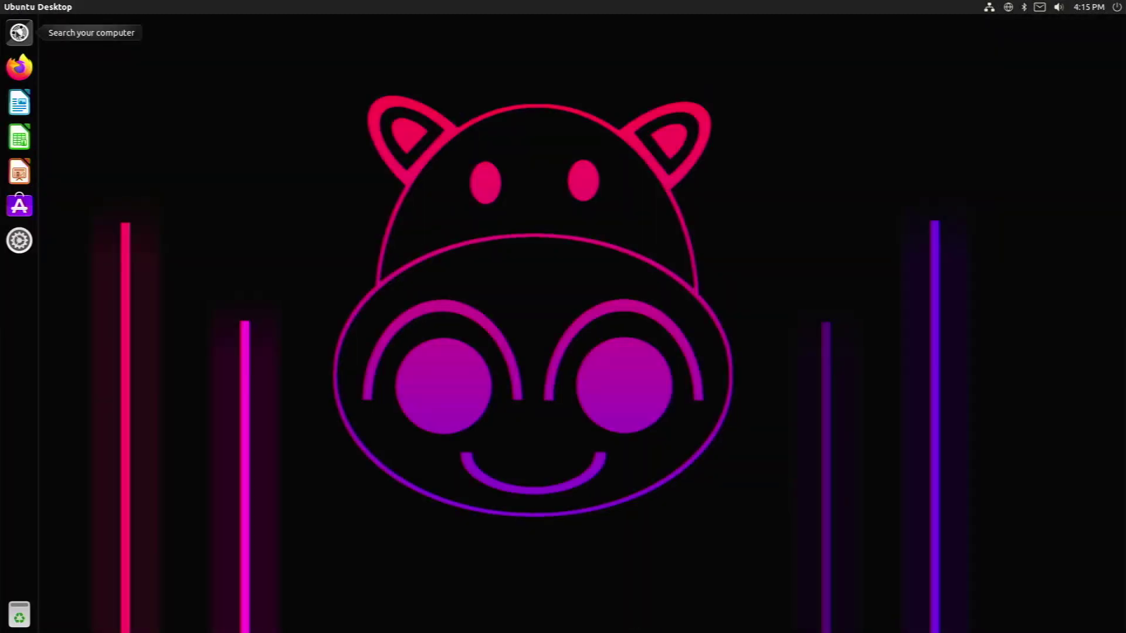
pyautogui.press('super')
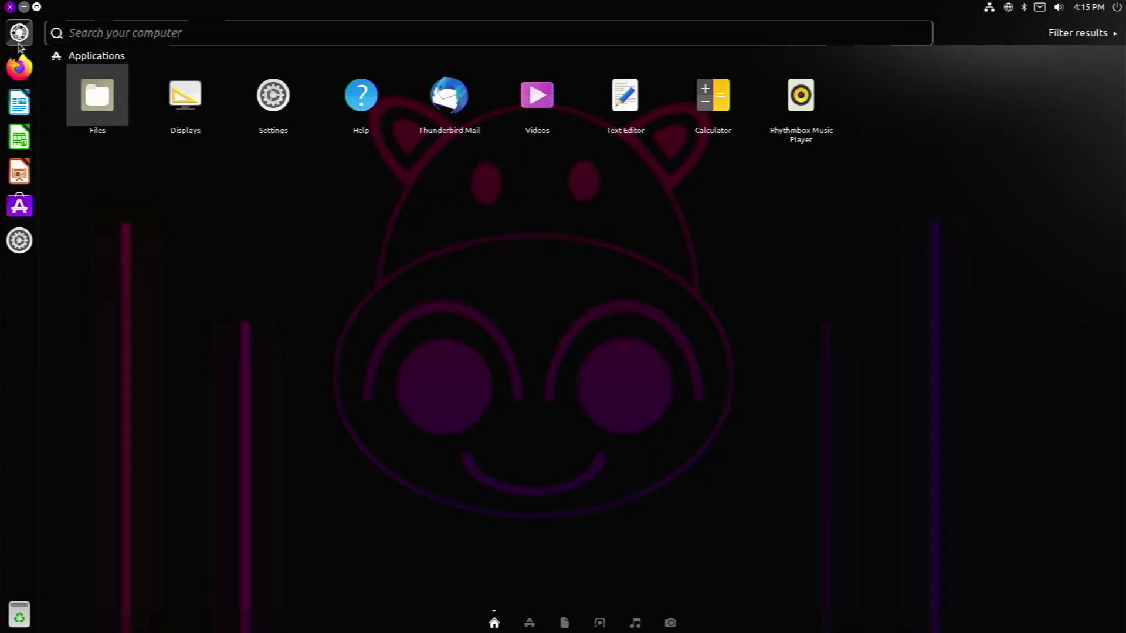
pyautogui.click(17, 41)
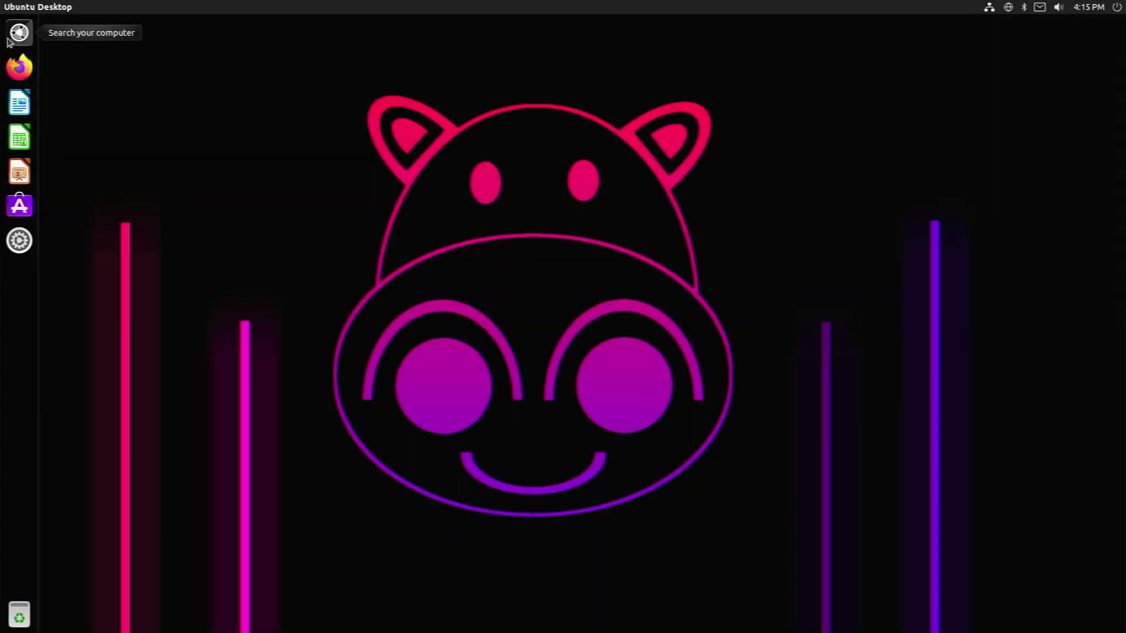
pyautogui.click(13, 44)
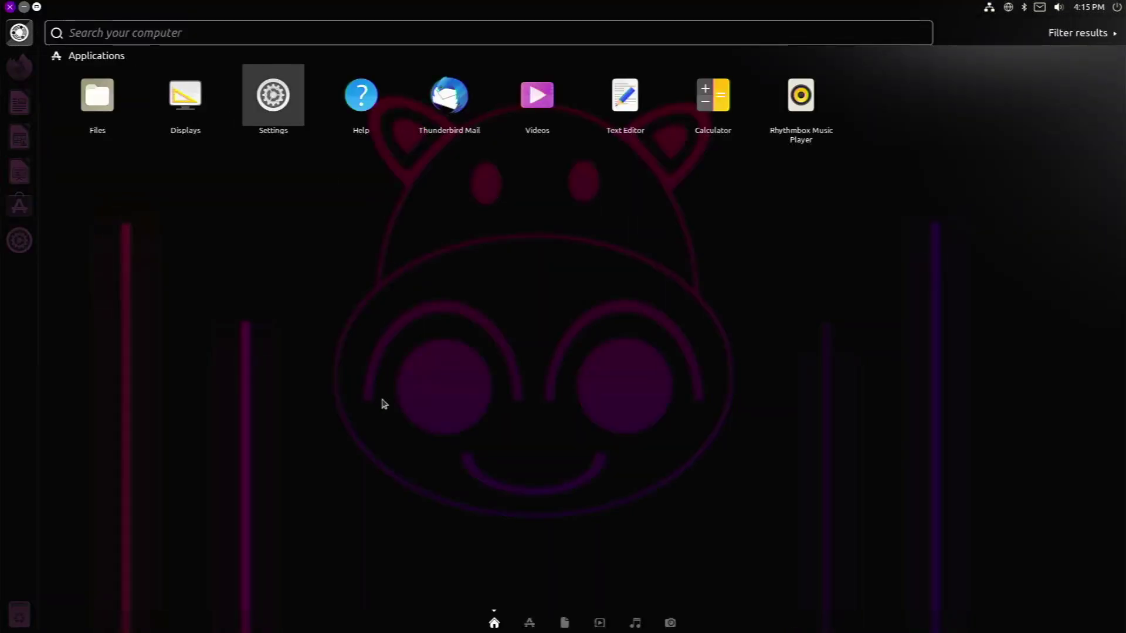
pyautogui.write('f')
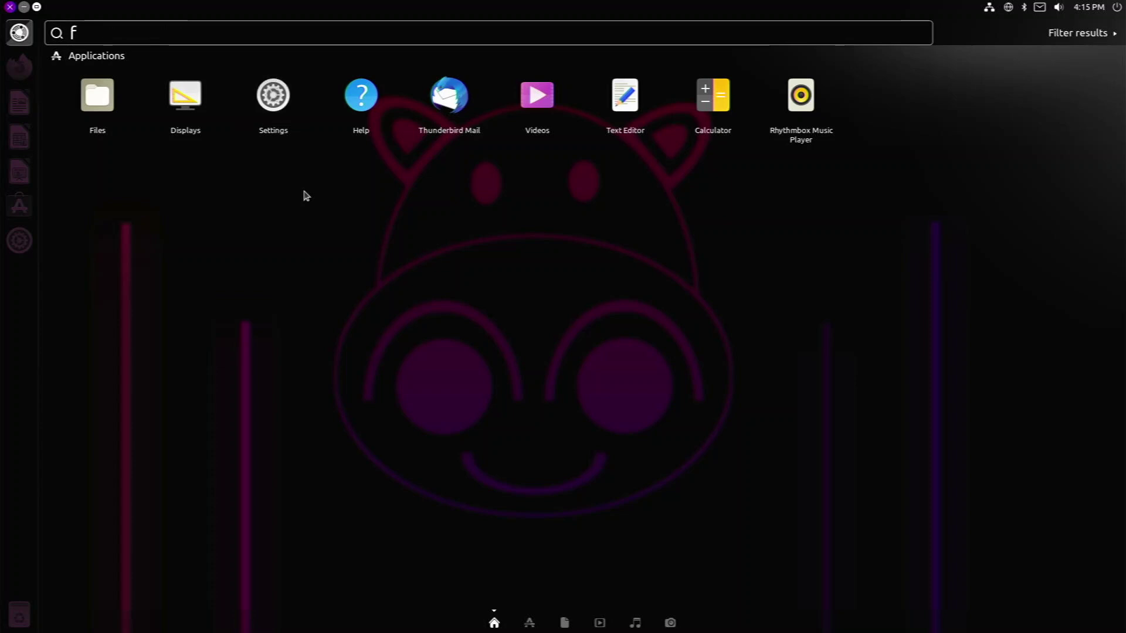
pyautogui.write('ile')
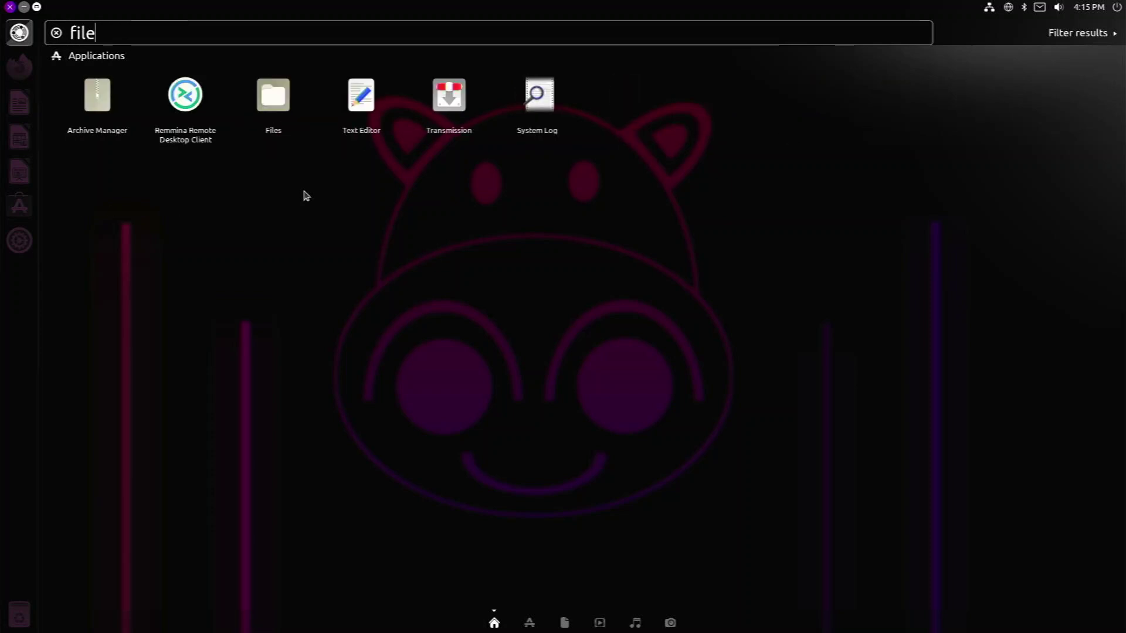
pyautogui.press('BackSpace')
pyautogui.press('BackSpace')
pyautogui.press('BackSpace')
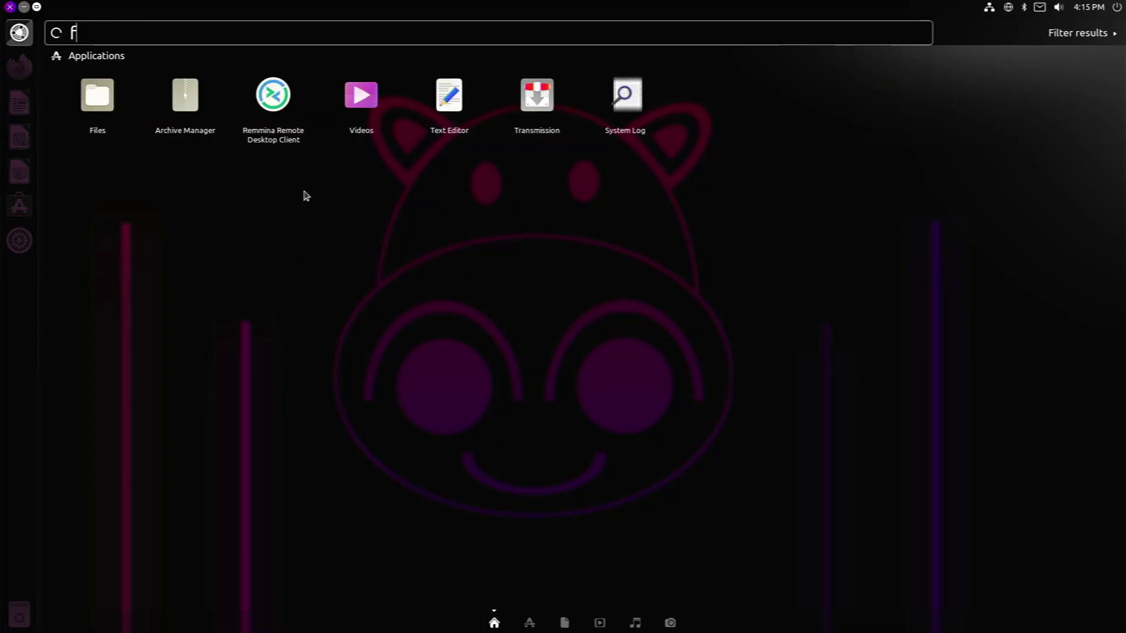
pyautogui.press('BackSpace')
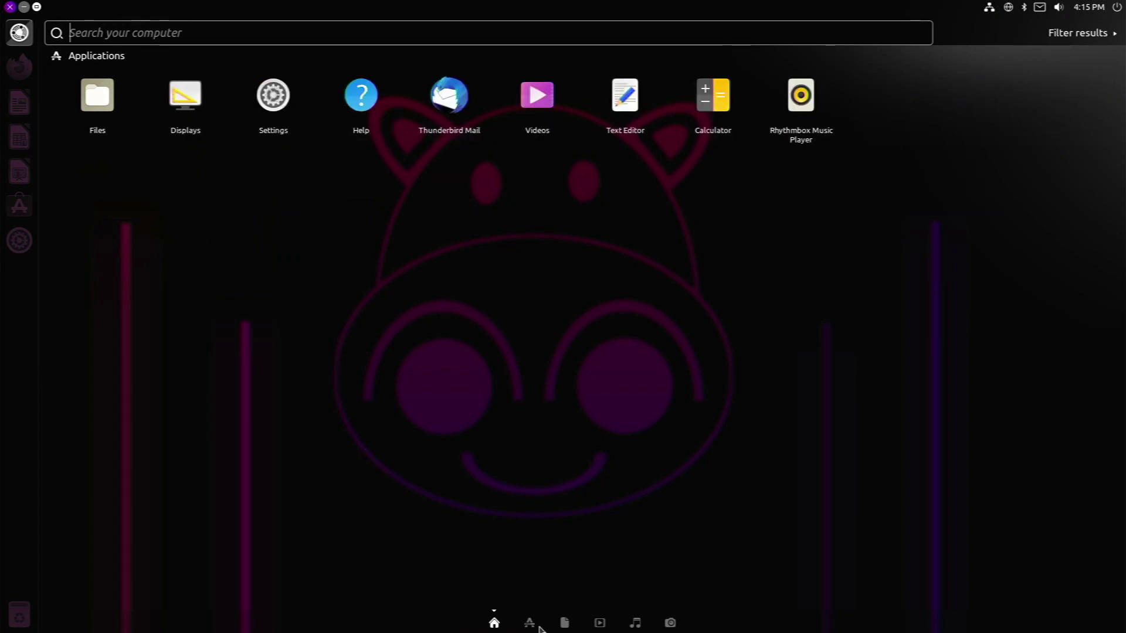
pyautogui.click(530, 625)
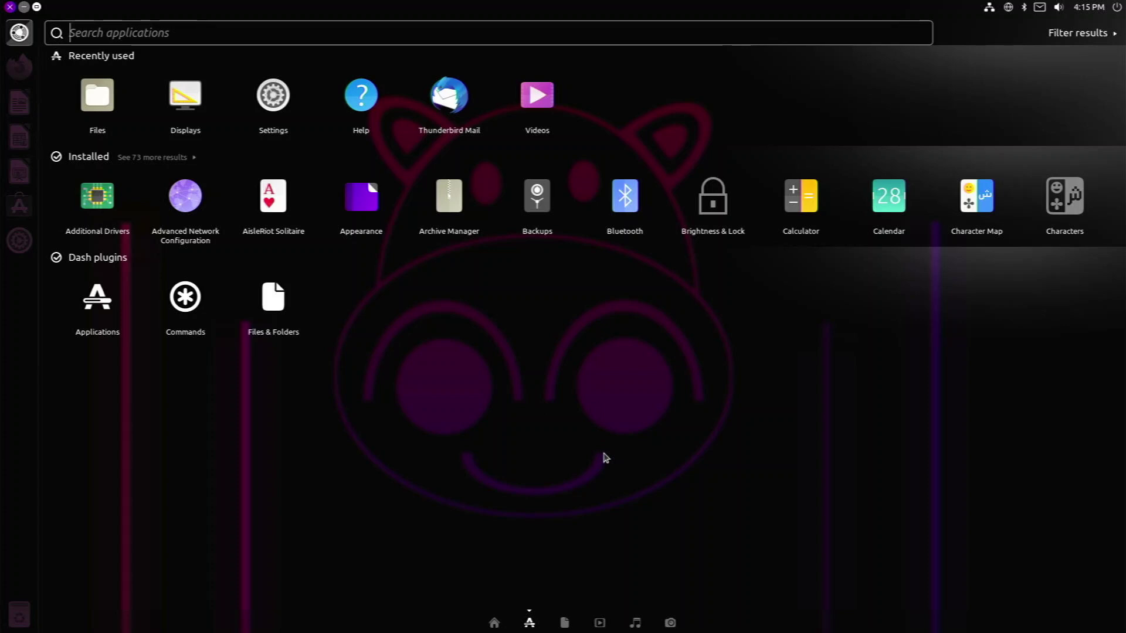
# Browse the Files, Videos, Music and Photos lenses, close the Dash, and launch Ubuntu Software
pyautogui.click(566, 623)
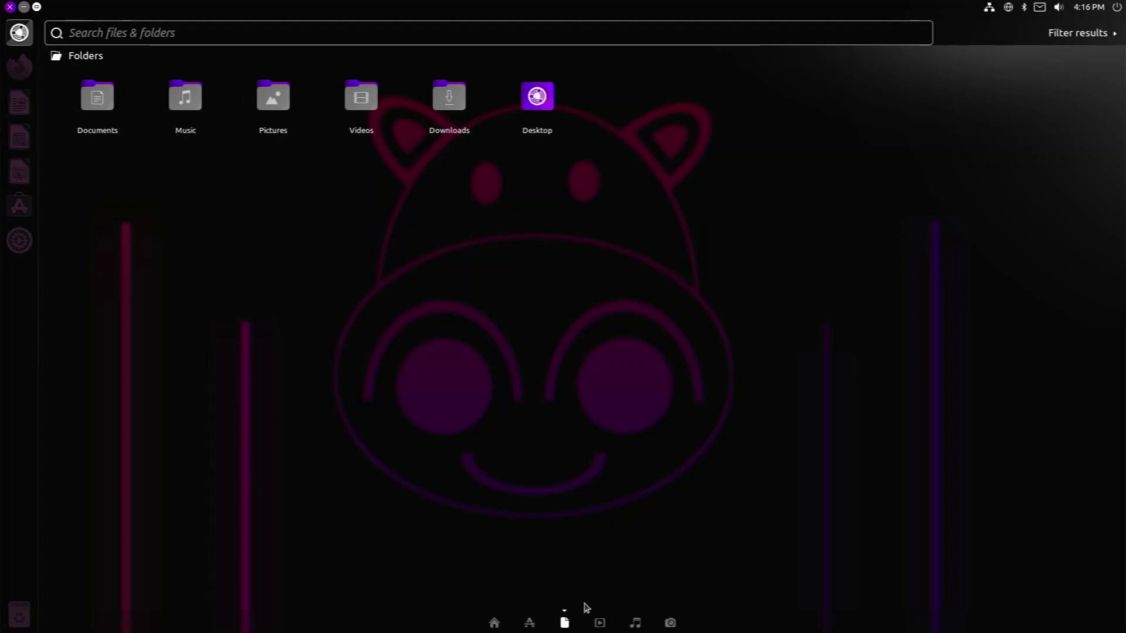
pyautogui.click(598, 621)
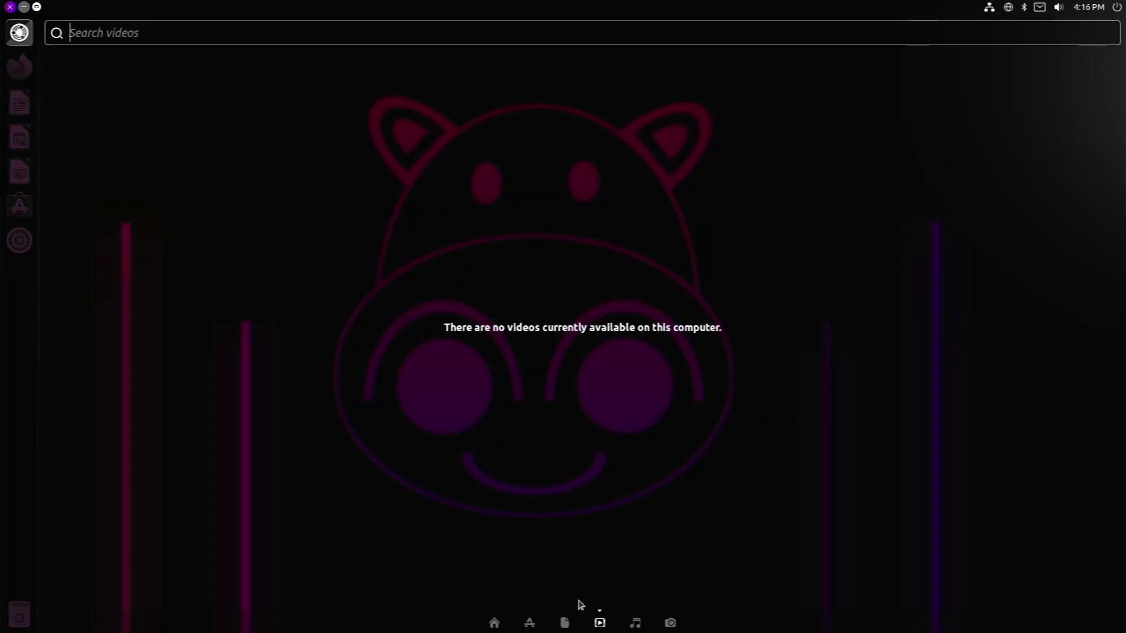
pyautogui.click(670, 623)
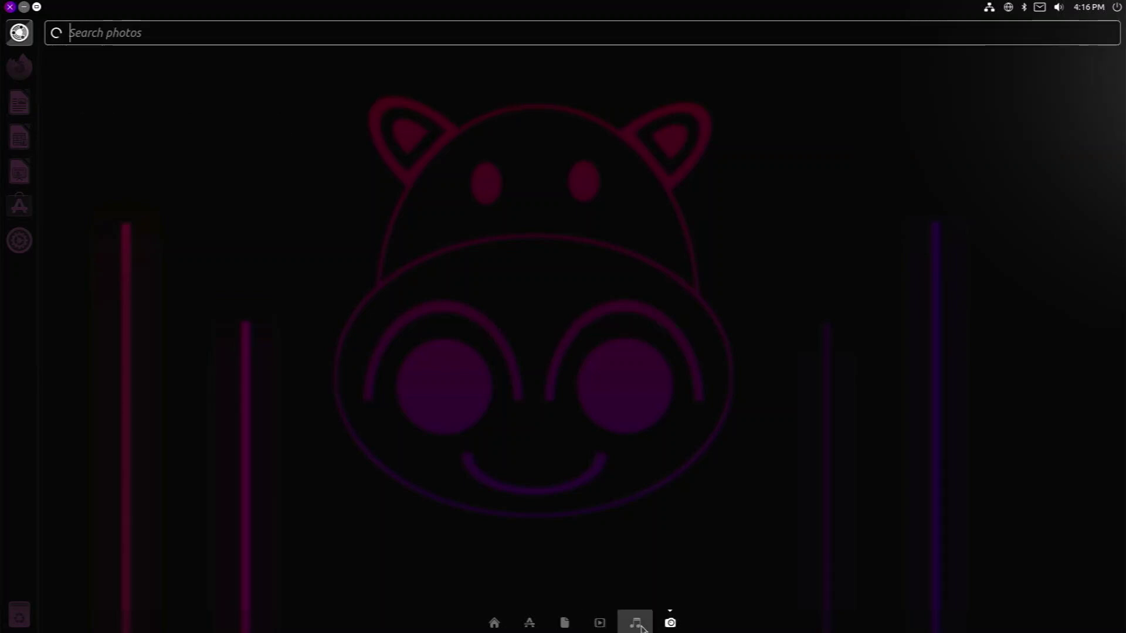
pyautogui.click(635, 622)
pyautogui.click(670, 622)
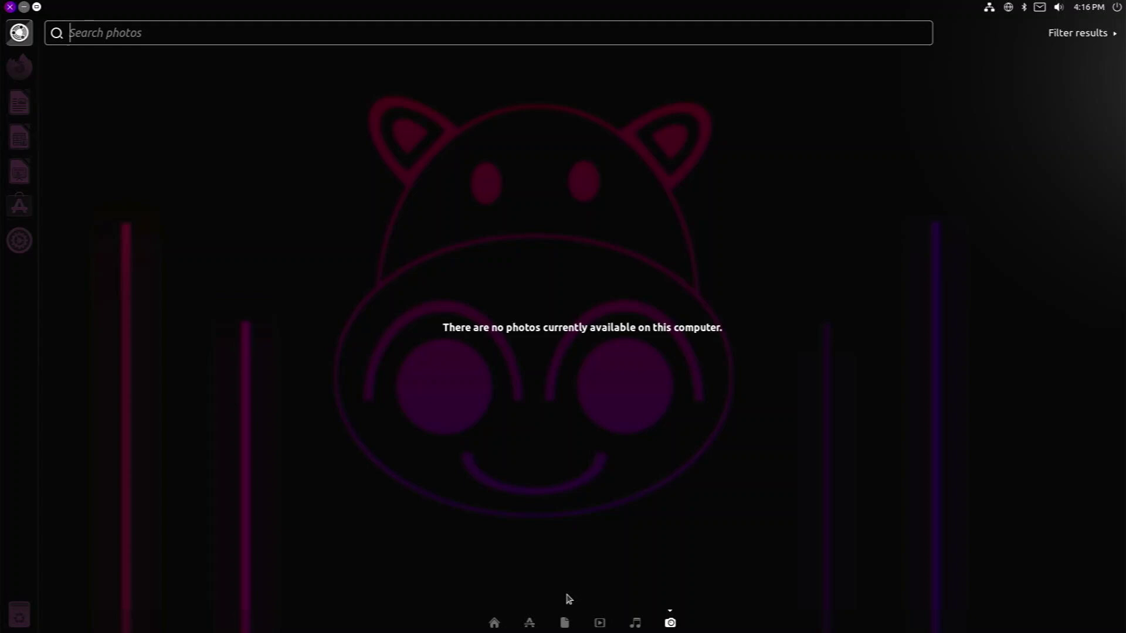
pyautogui.click(166, 564)
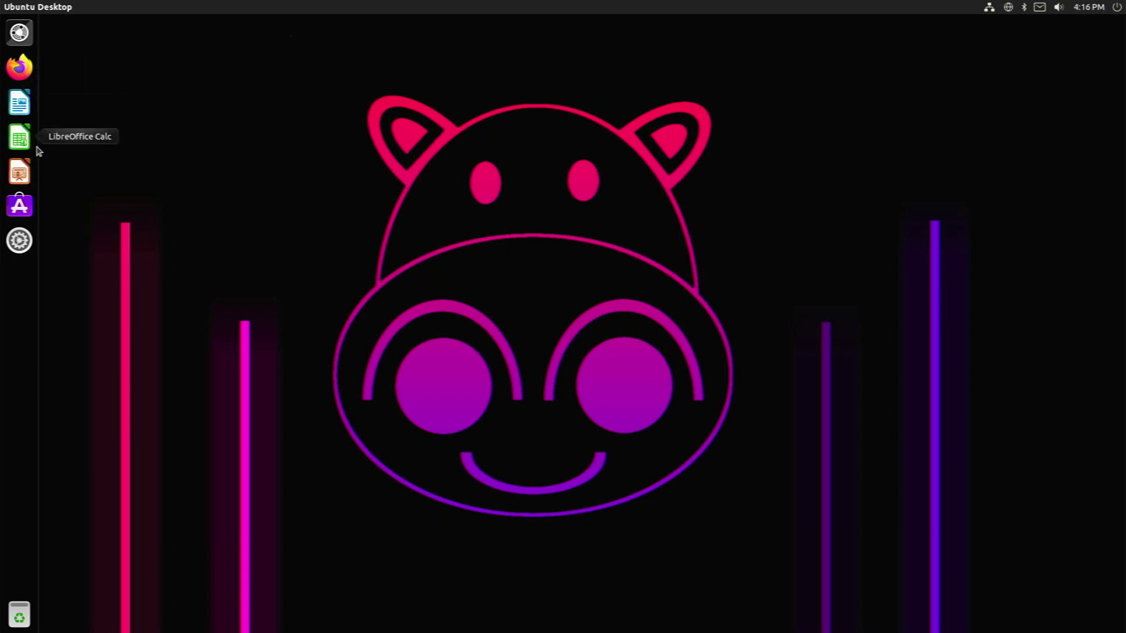
pyautogui.click(28, 202)
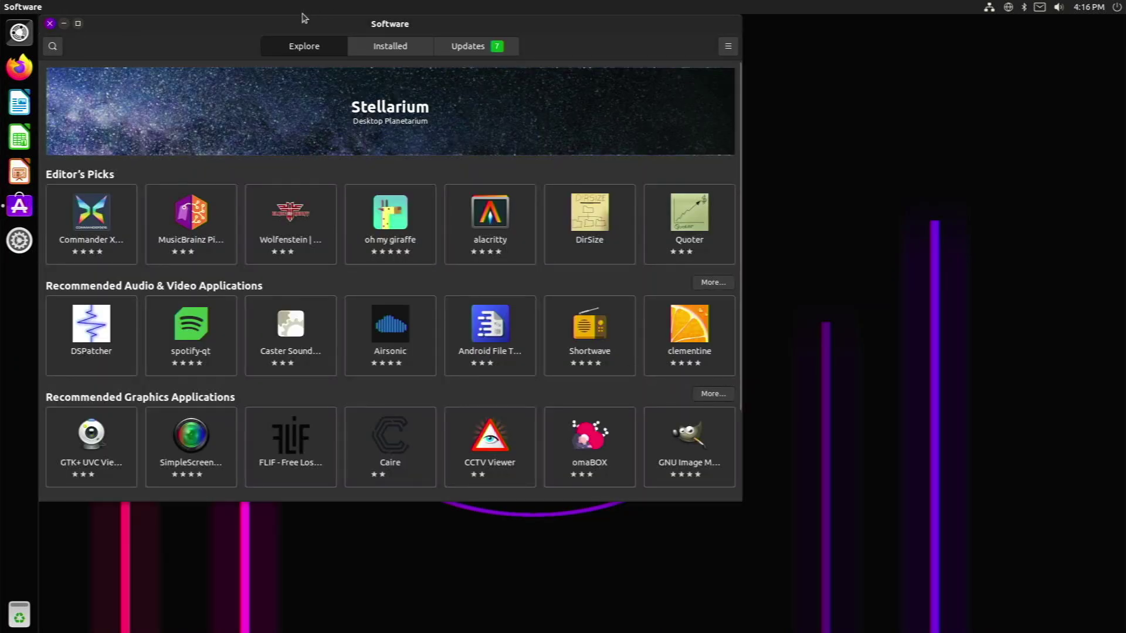
# Maximize Ubuntu Software, search 'htop', view the installed Htop page, then close the store
pyautogui.moveTo(297, 30); pyautogui.dragTo(346, 41)
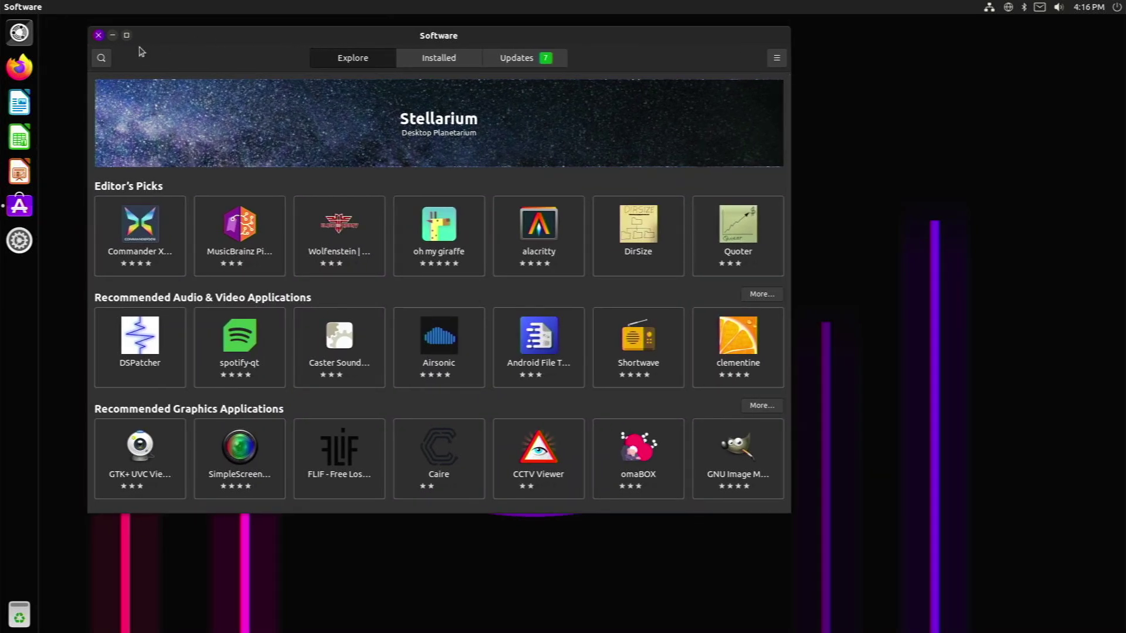
pyautogui.click(126, 36)
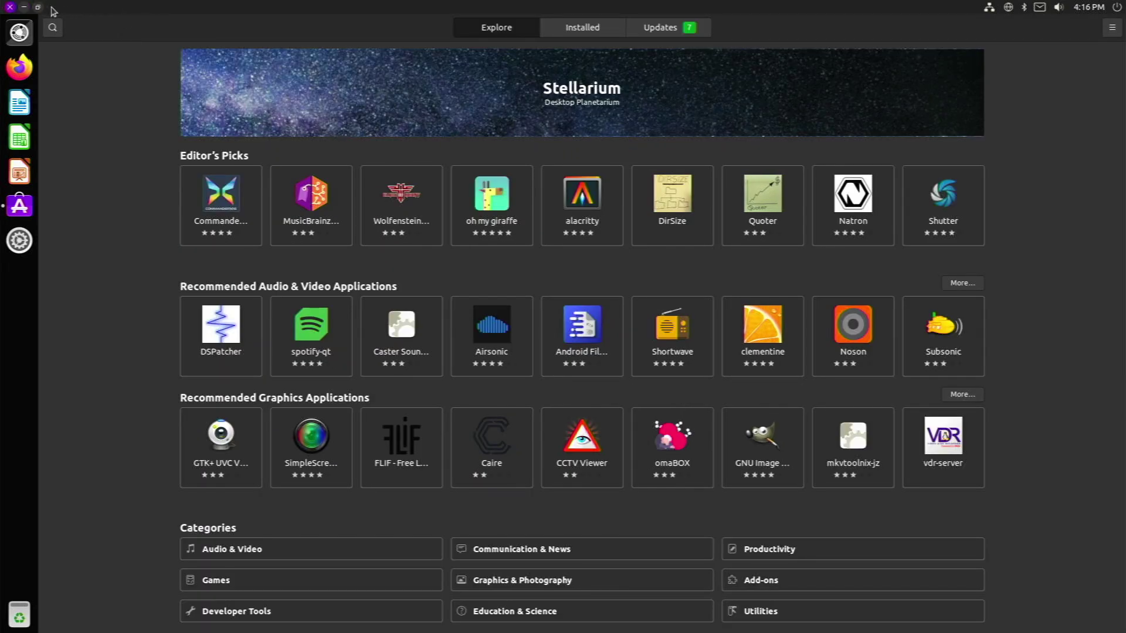
pyautogui.moveTo(51, 16)
pyautogui.click(47, 34)
pyautogui.write('h')
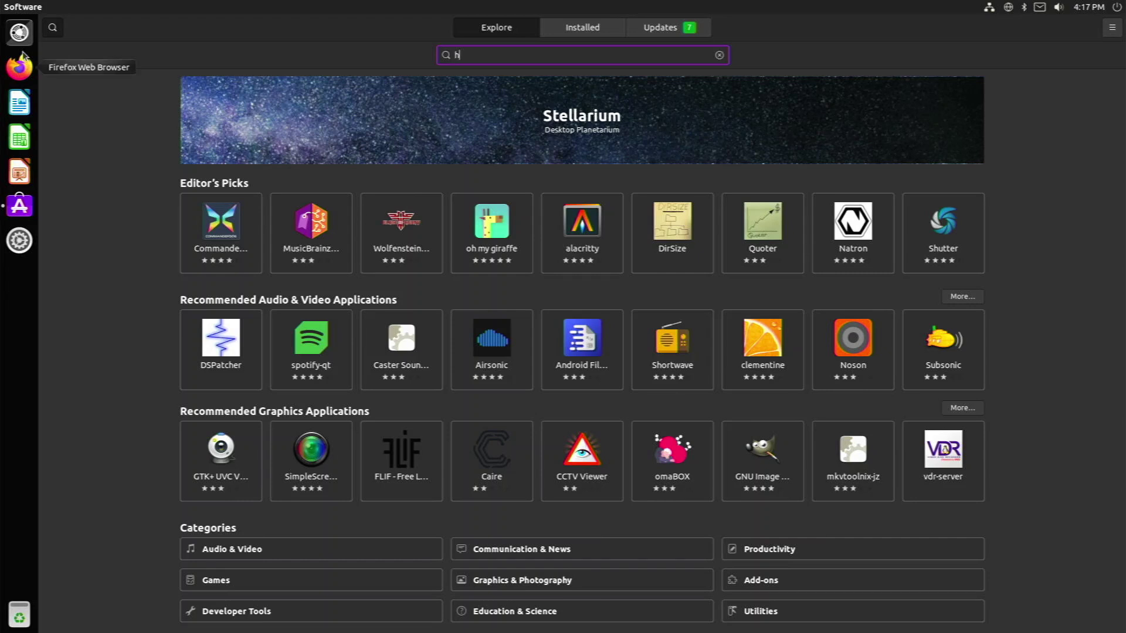
pyautogui.write('top')
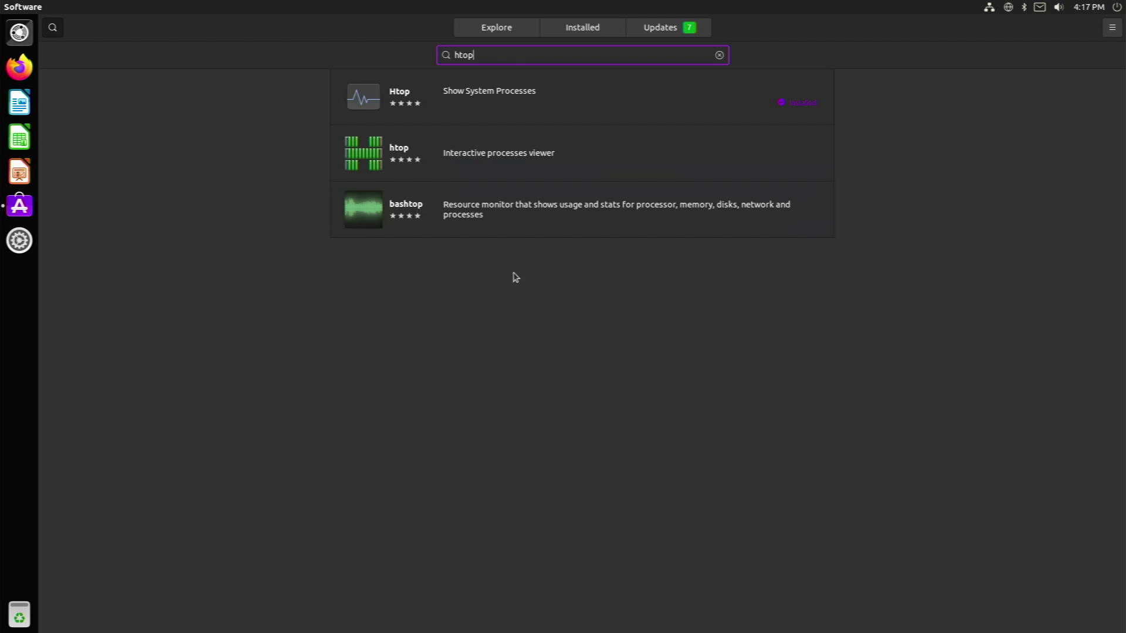
pyautogui.click(523, 94)
pyautogui.scroll(-5, 529, 276)
pyautogui.scroll(4, 533, 271)
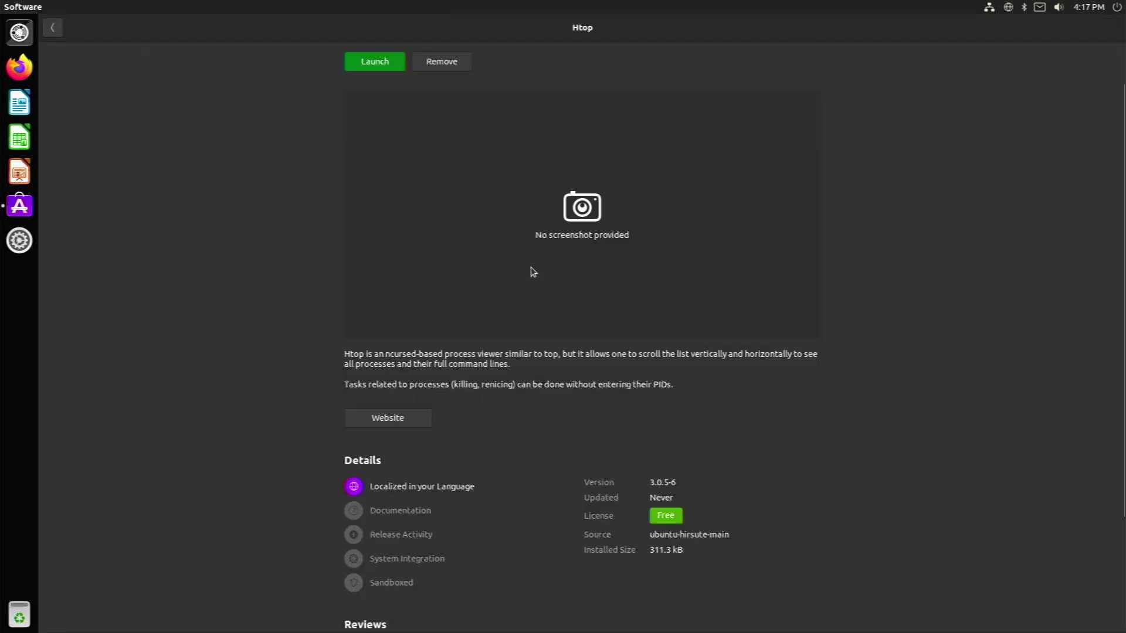
pyautogui.scroll(2, 531, 269)
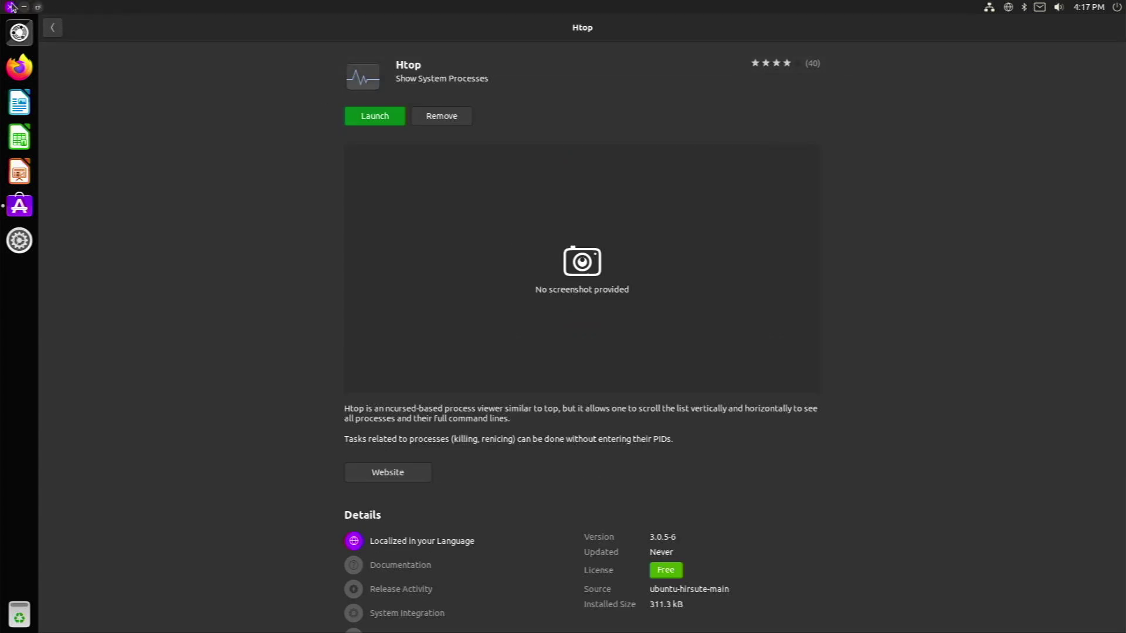
pyautogui.click(11, 6)
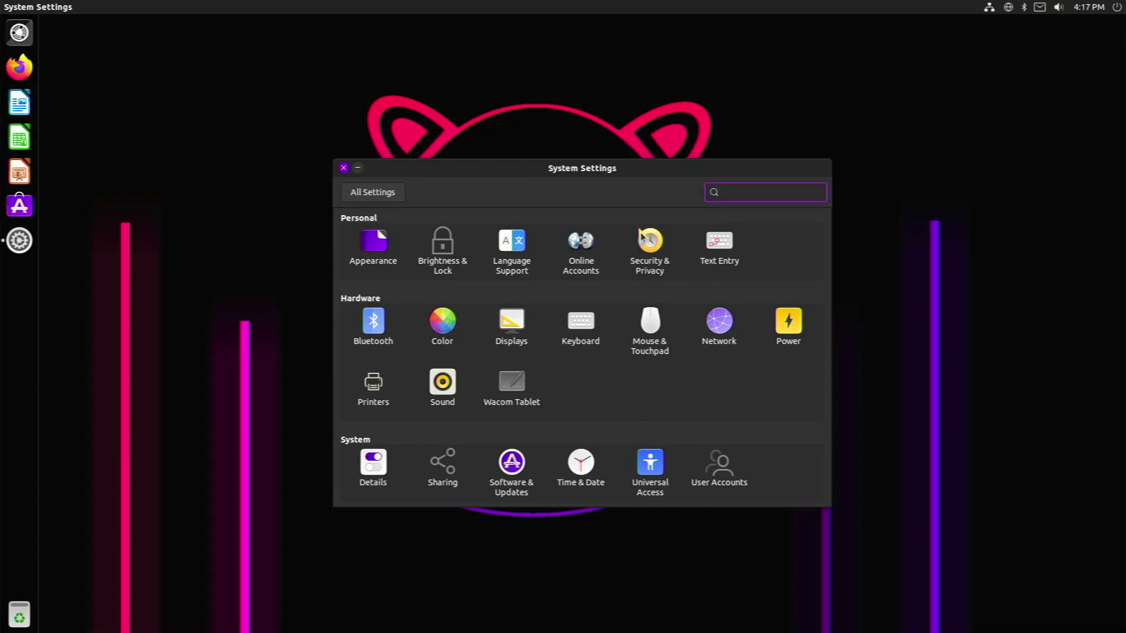
# Set the wallpaper to the purple Hirsute Hippo image in Appearance settings
pyautogui.click(368, 256)
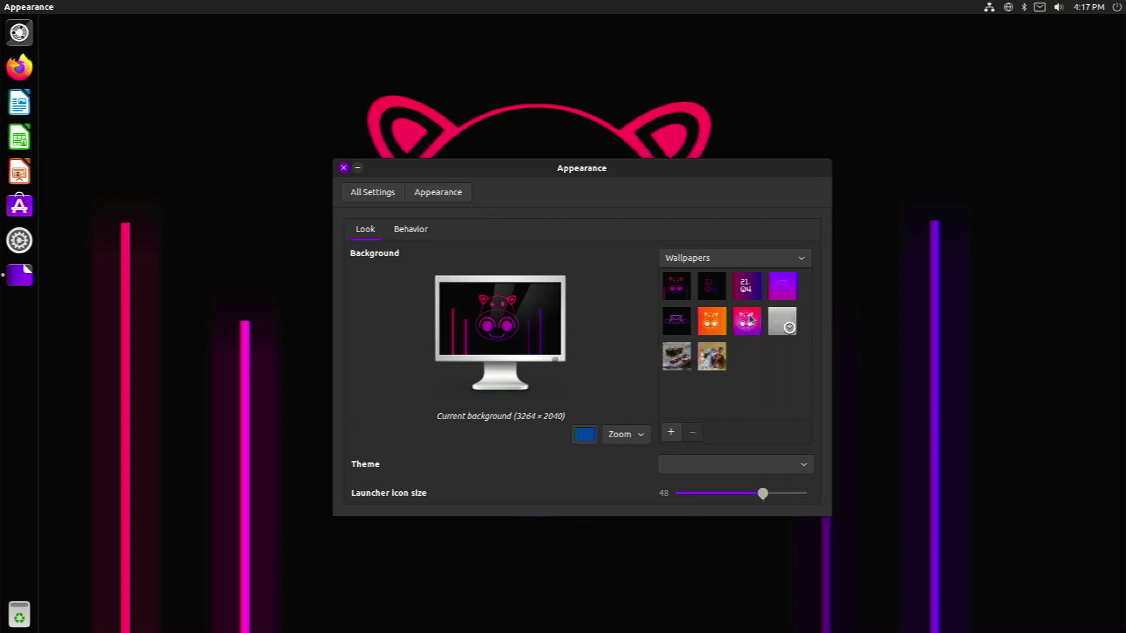
pyautogui.click(750, 320)
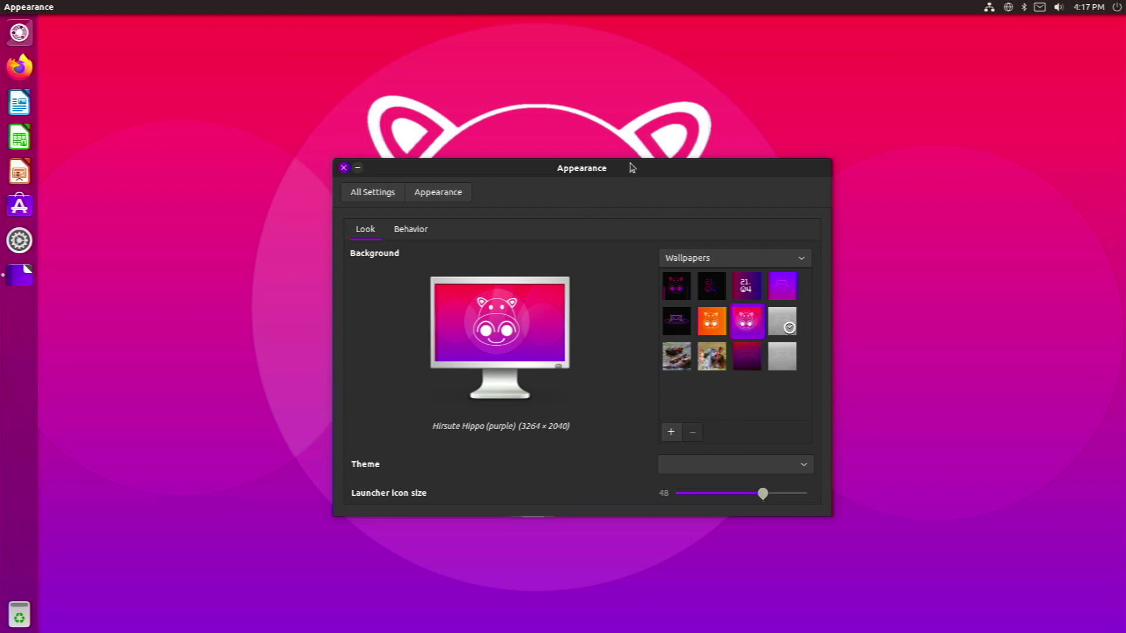
pyautogui.moveTo(613, 185)
pyautogui.mouseDown()
pyautogui.moveTo(937, 562)
pyautogui.moveTo(1058, 631)
pyautogui.moveTo(963, 563)
pyautogui.moveTo(686, 256)
pyautogui.moveTo(671, 211)
pyautogui.moveTo(620, 193)
pyautogui.mouseUp()
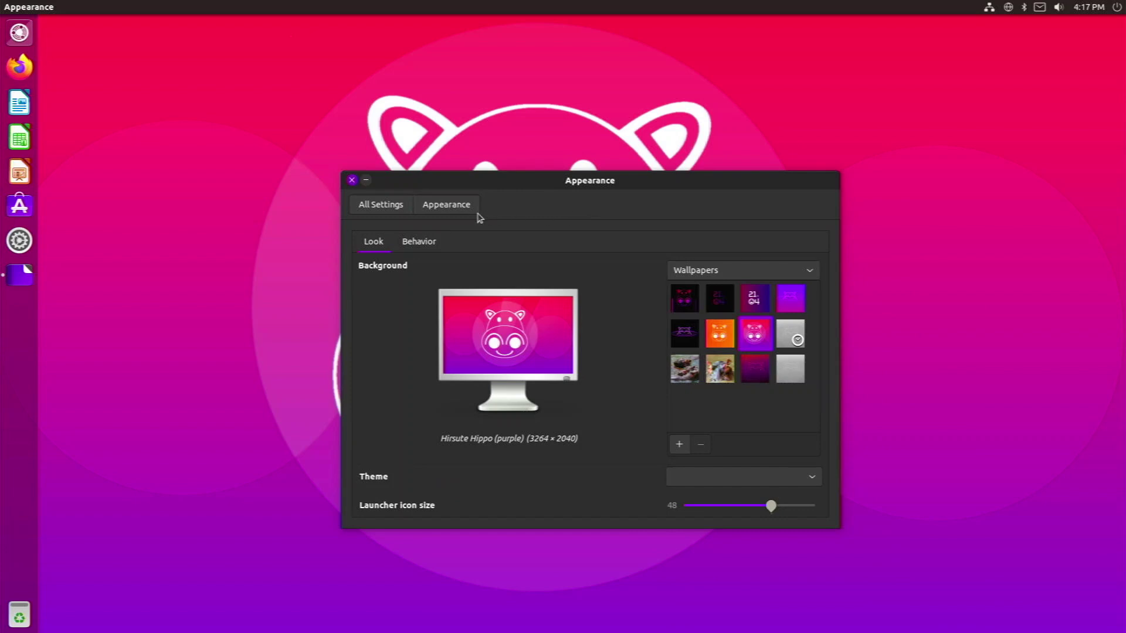
# View the launcher and menu behaviour options, then close System Settings
pyautogui.click(420, 243)
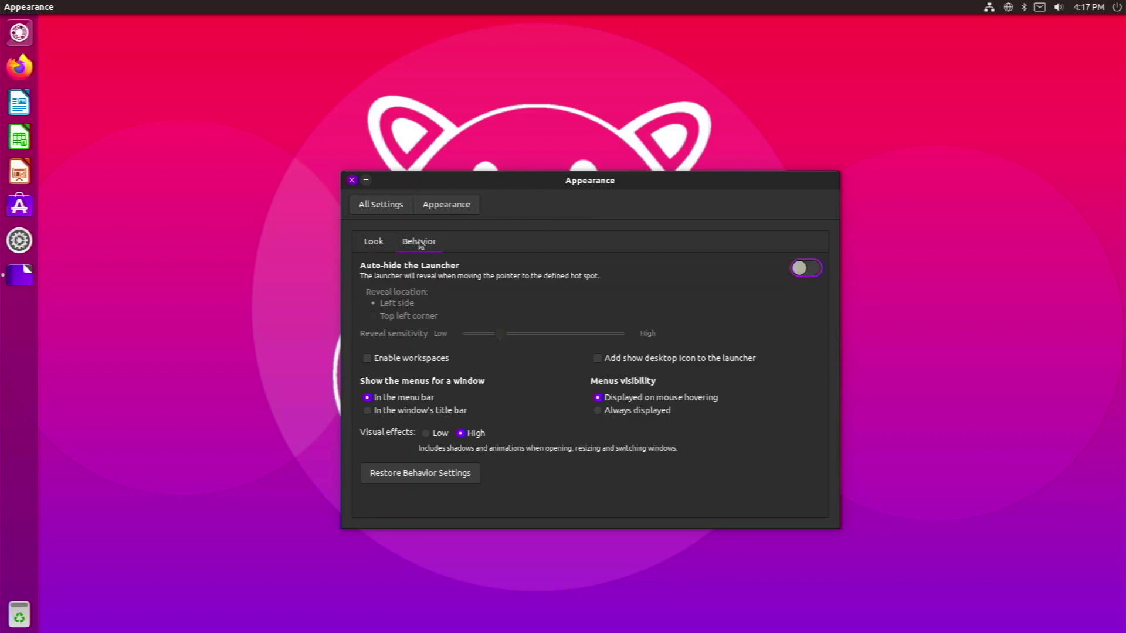
pyautogui.click(364, 202)
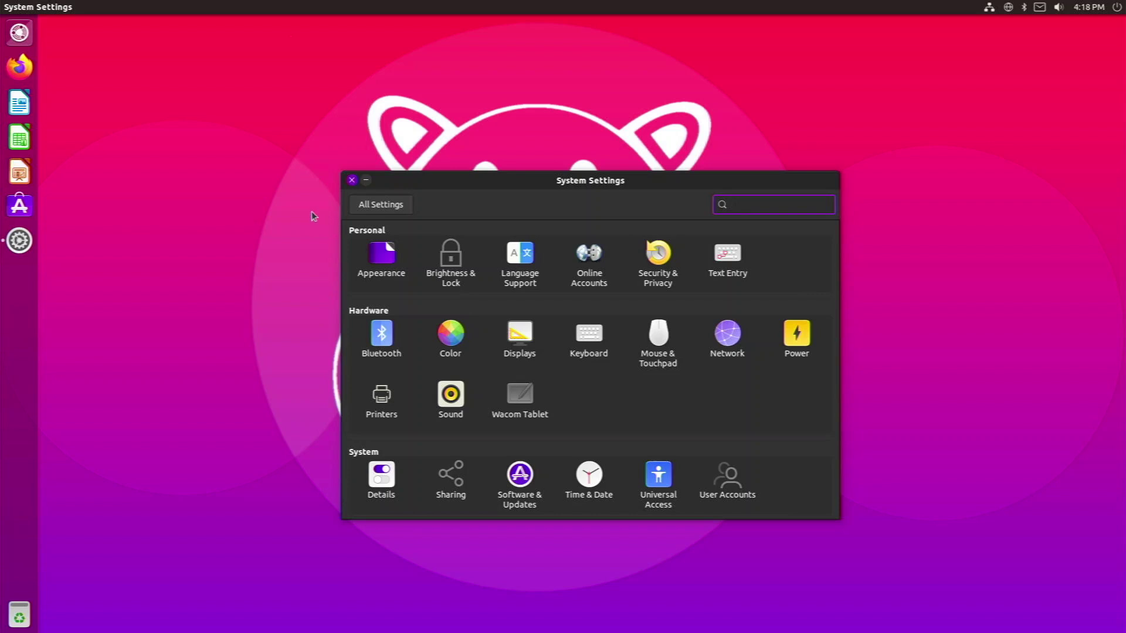
pyautogui.click(352, 180)
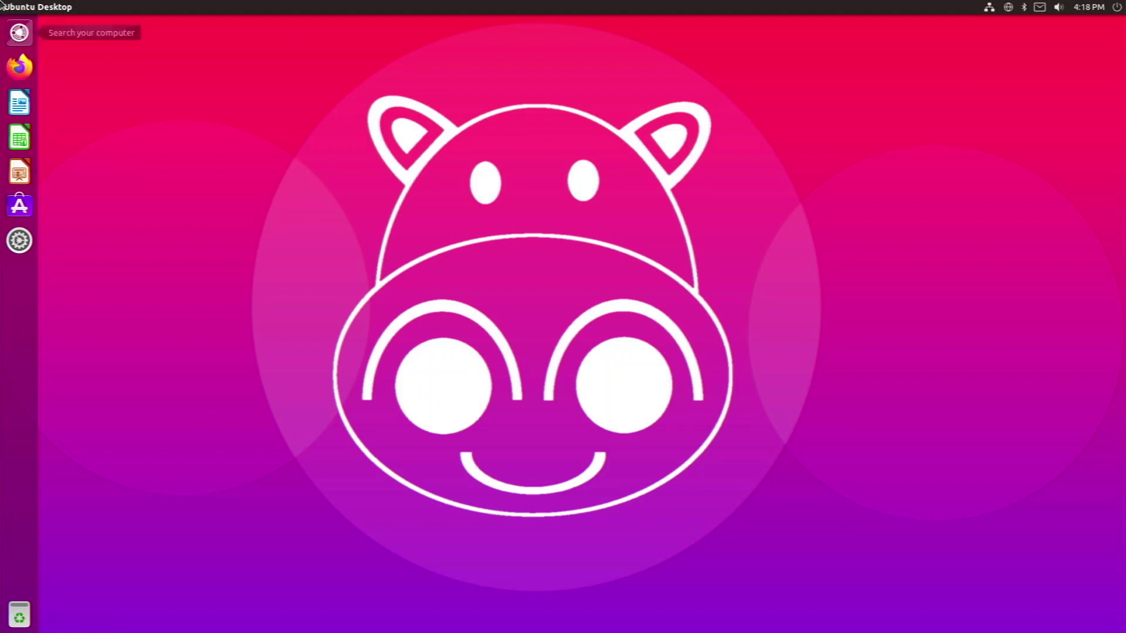
# Expand the Dash's Installed applications section to list every app, then launch Files
pyautogui.click(19, 33)
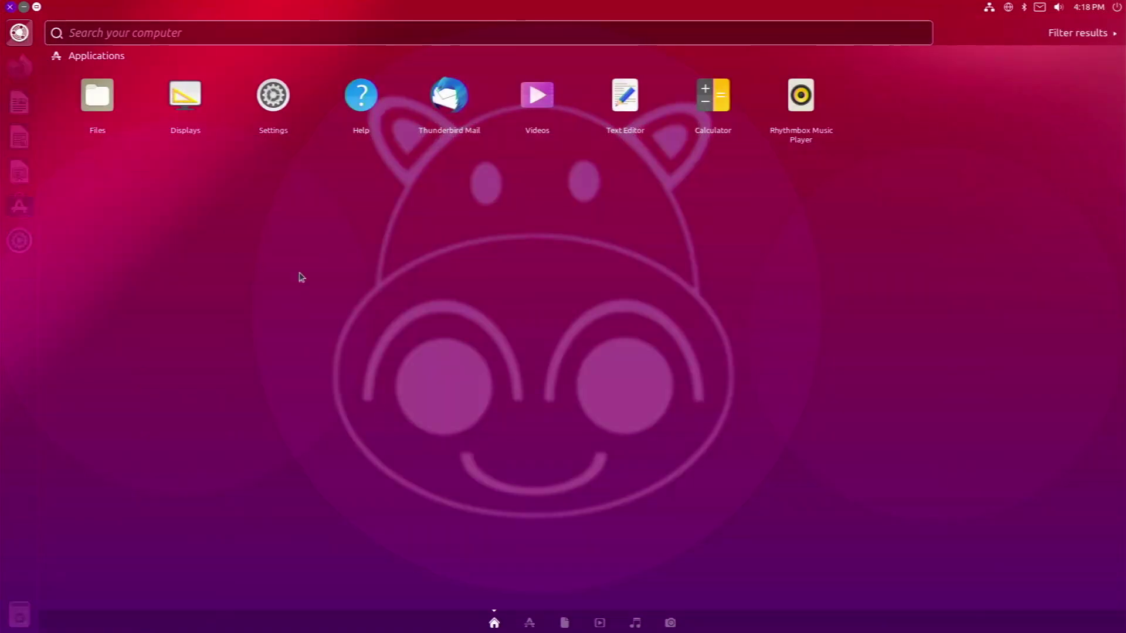
pyautogui.click(529, 619)
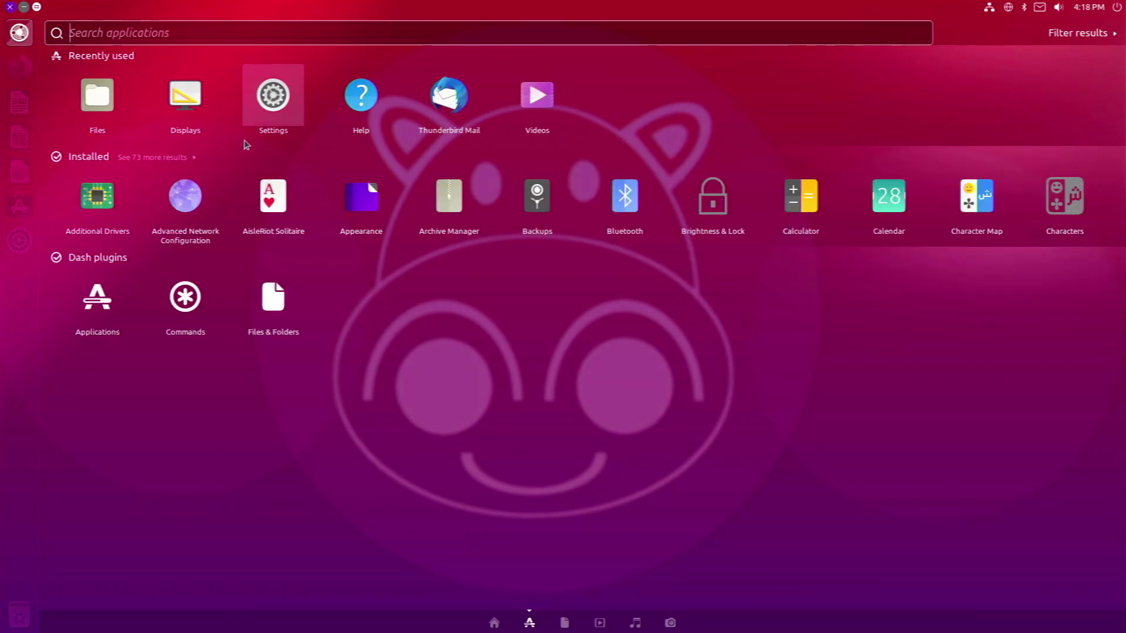
pyautogui.click(172, 158)
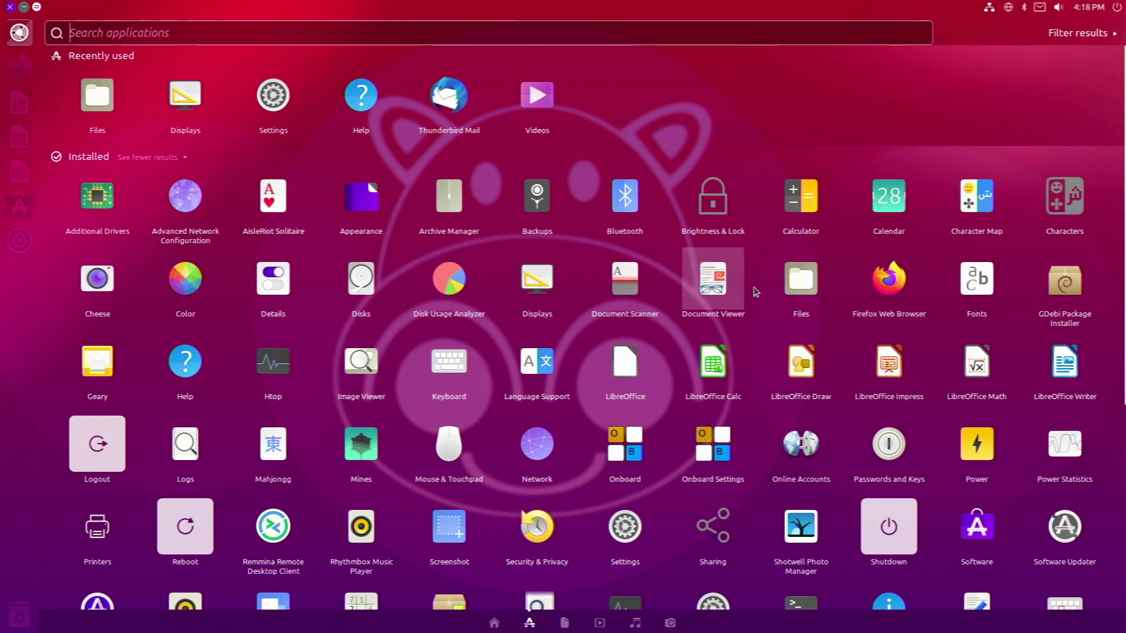
pyautogui.click(807, 288)
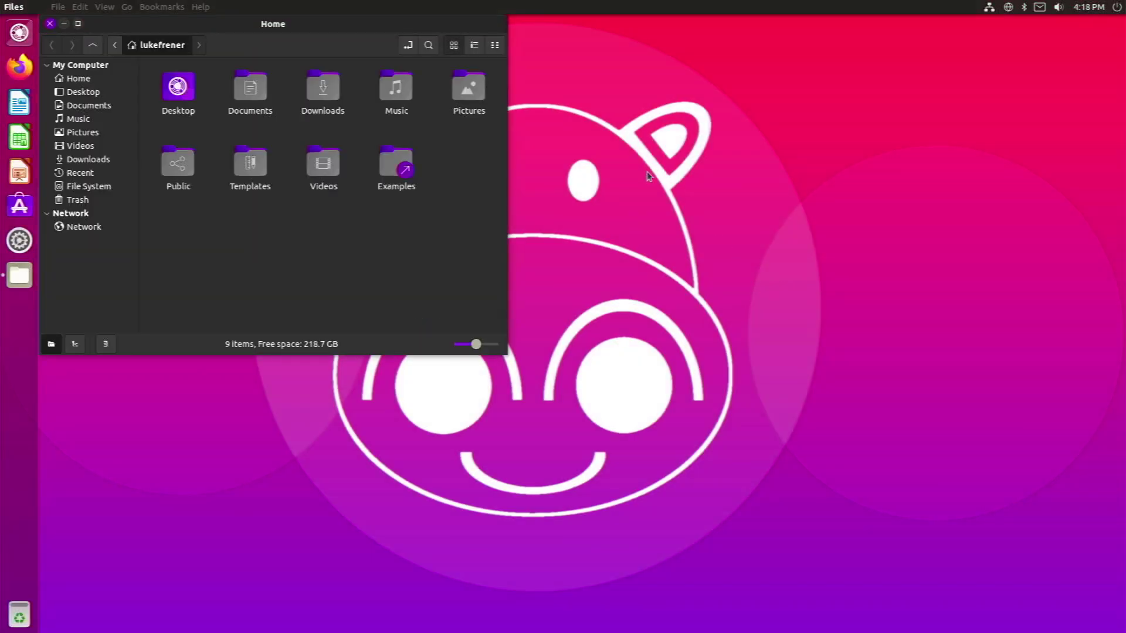
# Centre the Files window on screen and show the Home folder contents
pyautogui.moveTo(322, 25); pyautogui.dragTo(540, 144)
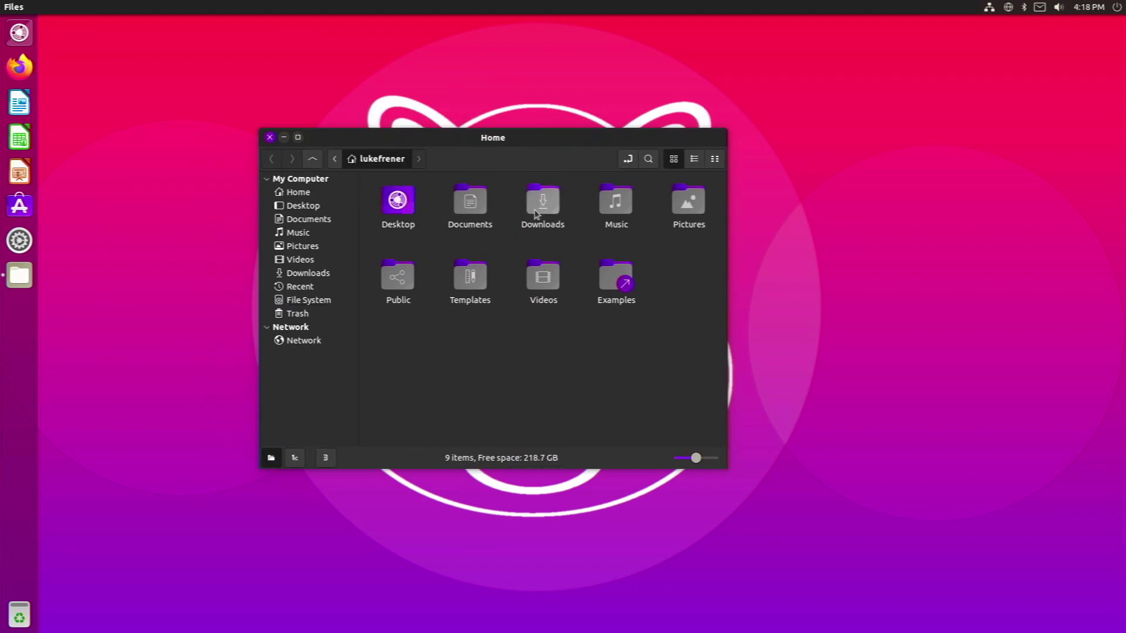
pyautogui.click(311, 197)
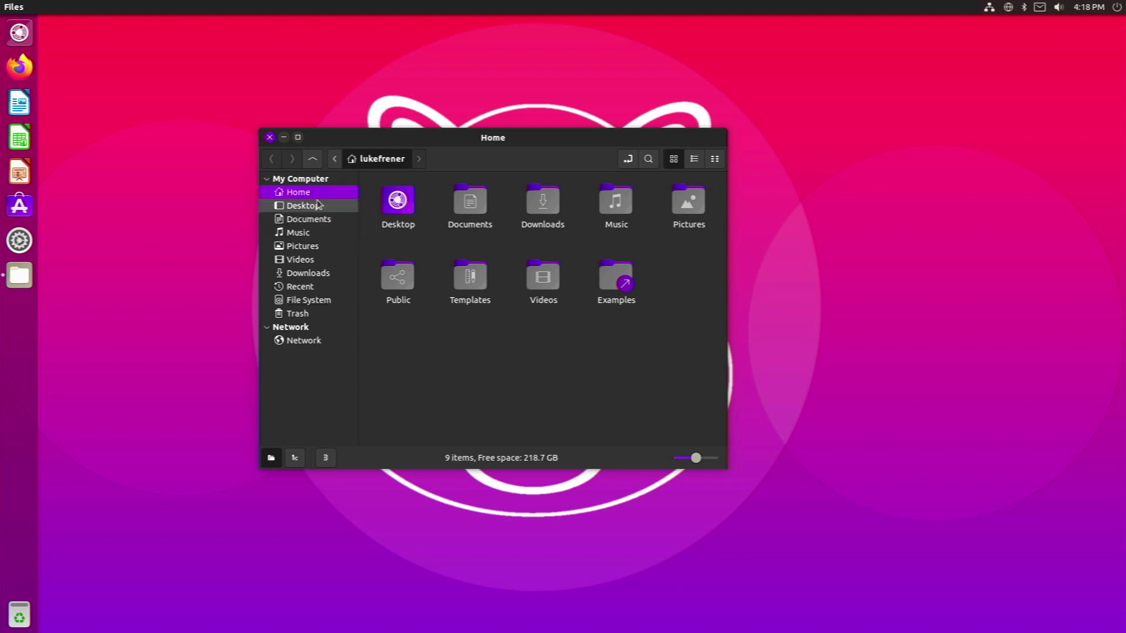
pyautogui.click(270, 138)
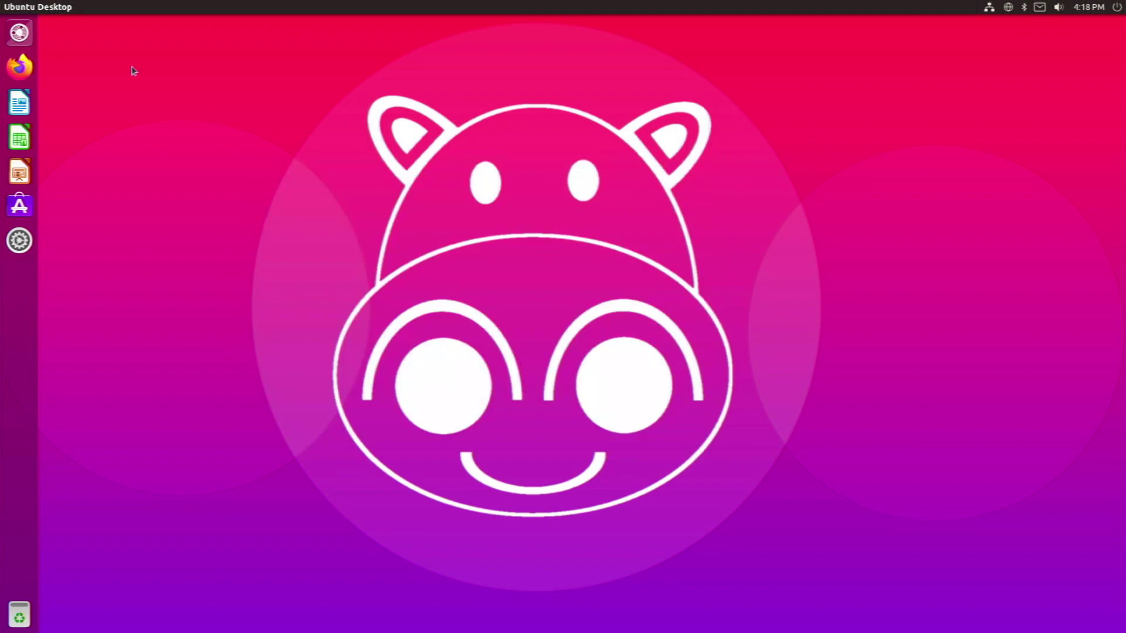
pyautogui.click(12, 34)
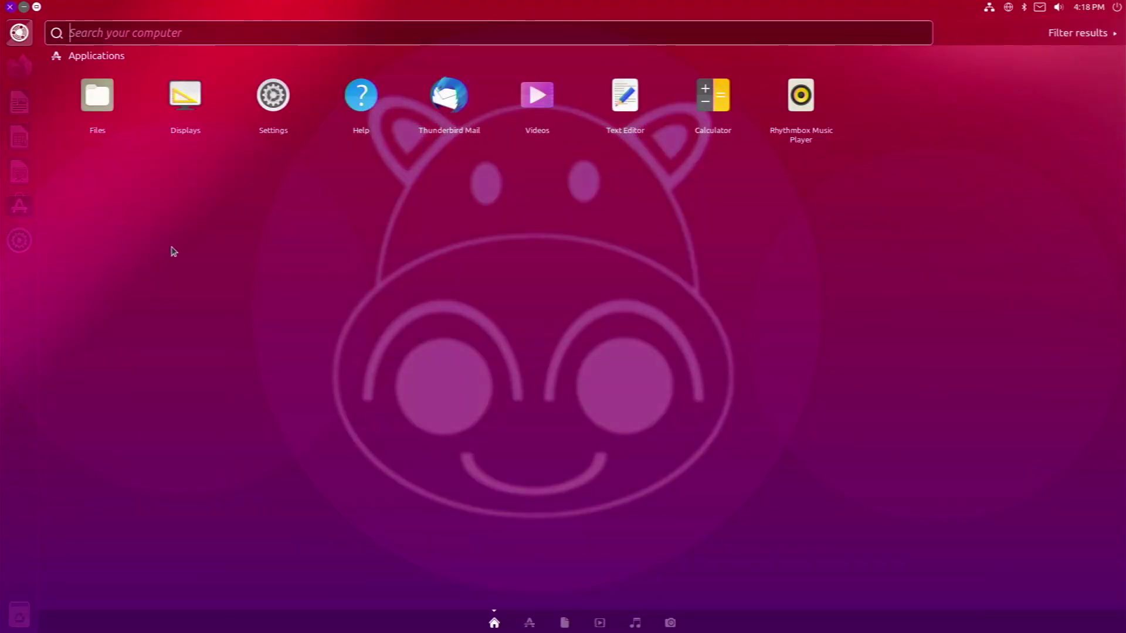
pyautogui.click(530, 622)
pyautogui.scroll(-2, 364, 281)
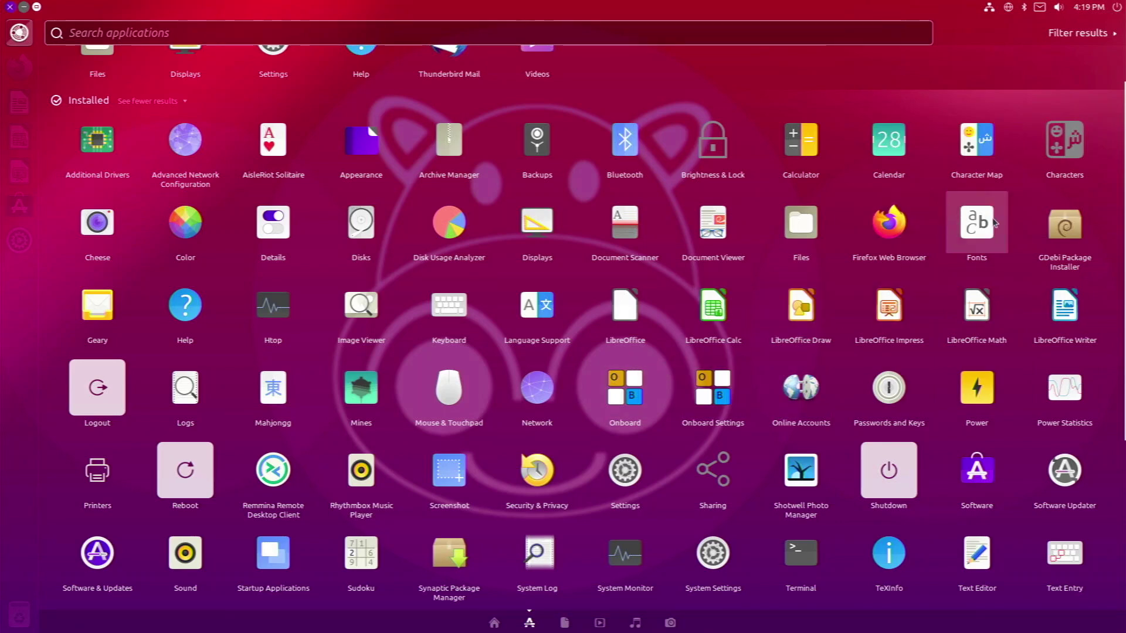
pyautogui.click(1035, 242)
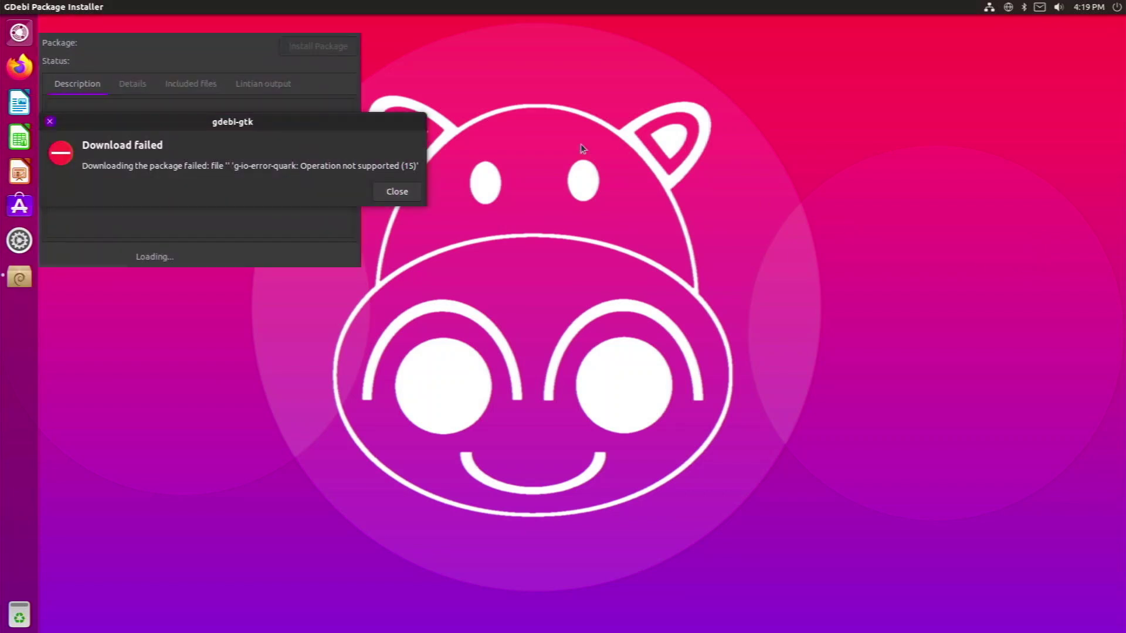
pyautogui.click(397, 191)
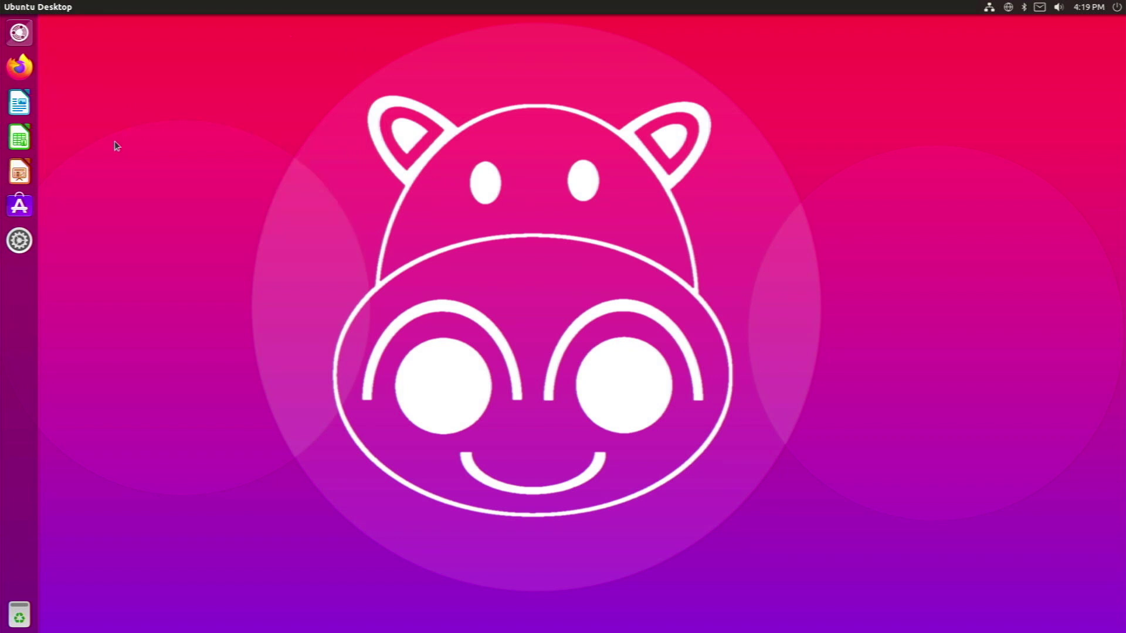
# Scroll the Dash's Applications view down to Synaptic Package Manager and launch it
pyautogui.press('super')
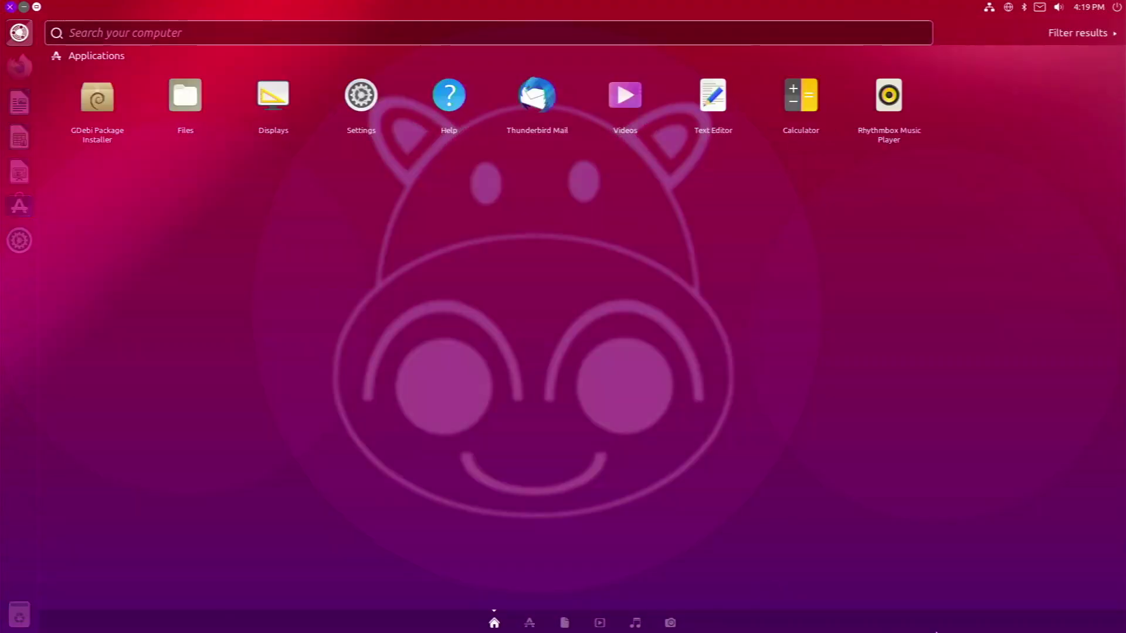
pyautogui.click(530, 623)
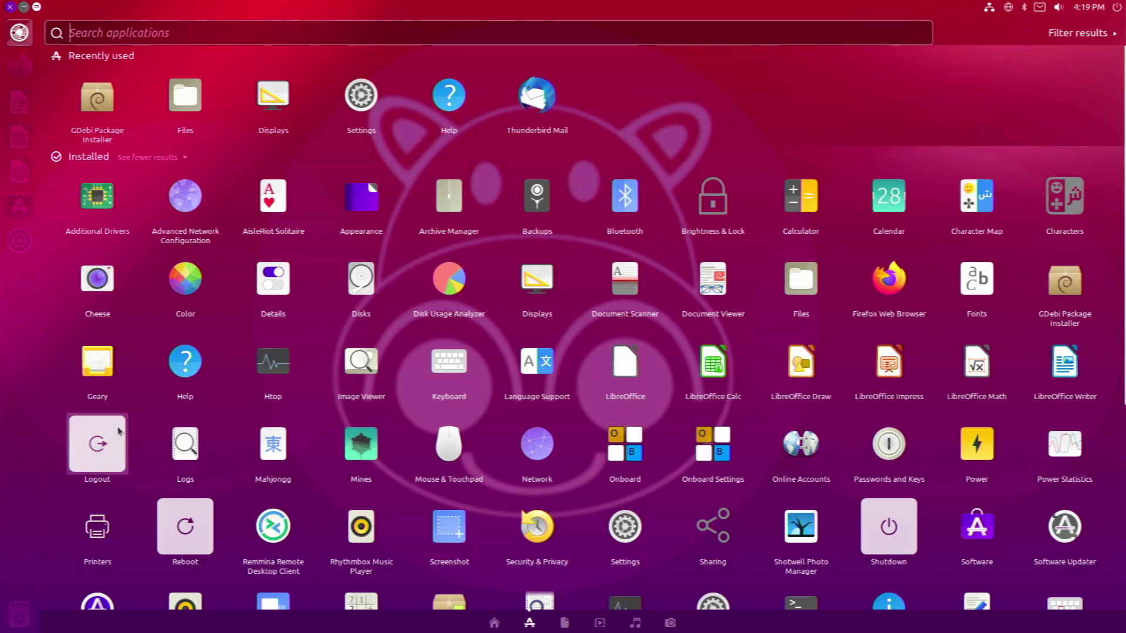
pyautogui.scroll(-3, 387, 531)
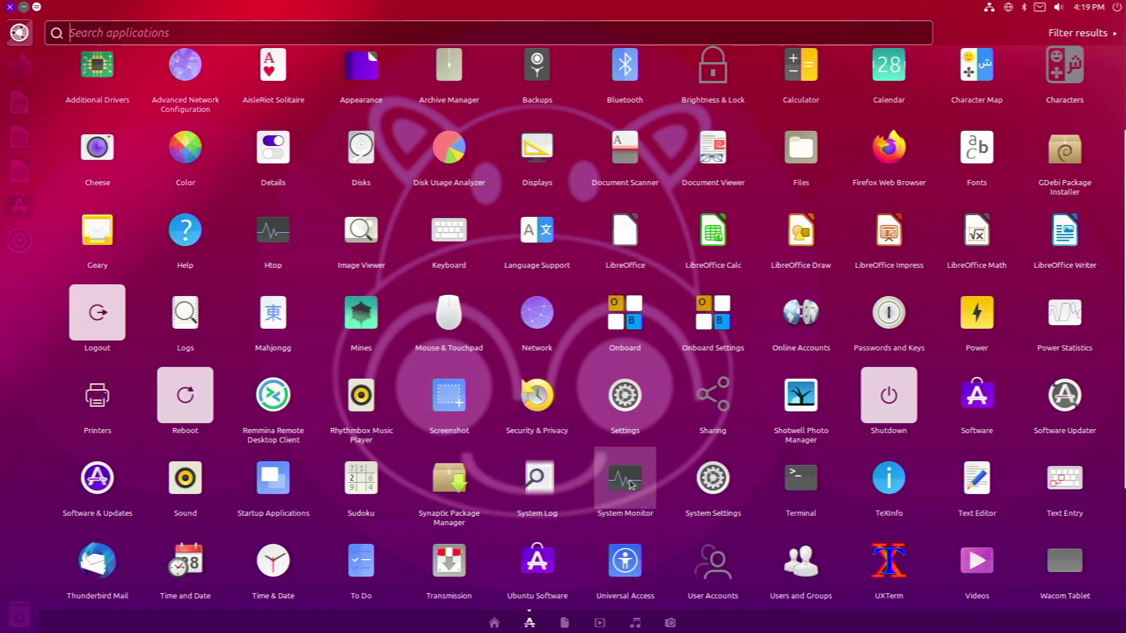
pyautogui.scroll(-4, 631, 484)
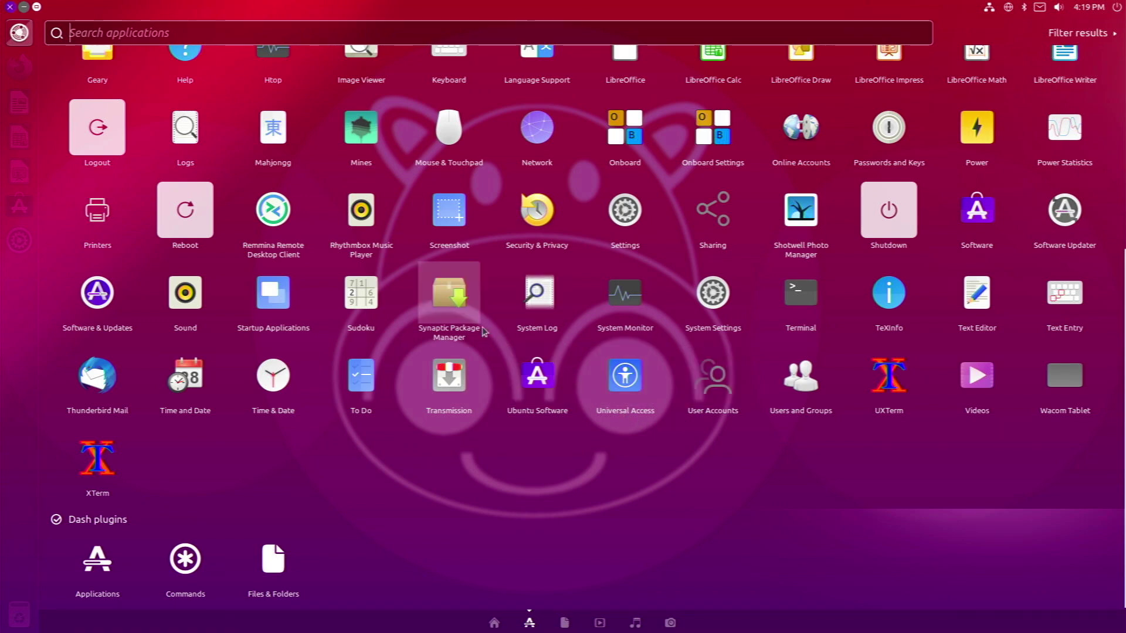
pyautogui.click(449, 299)
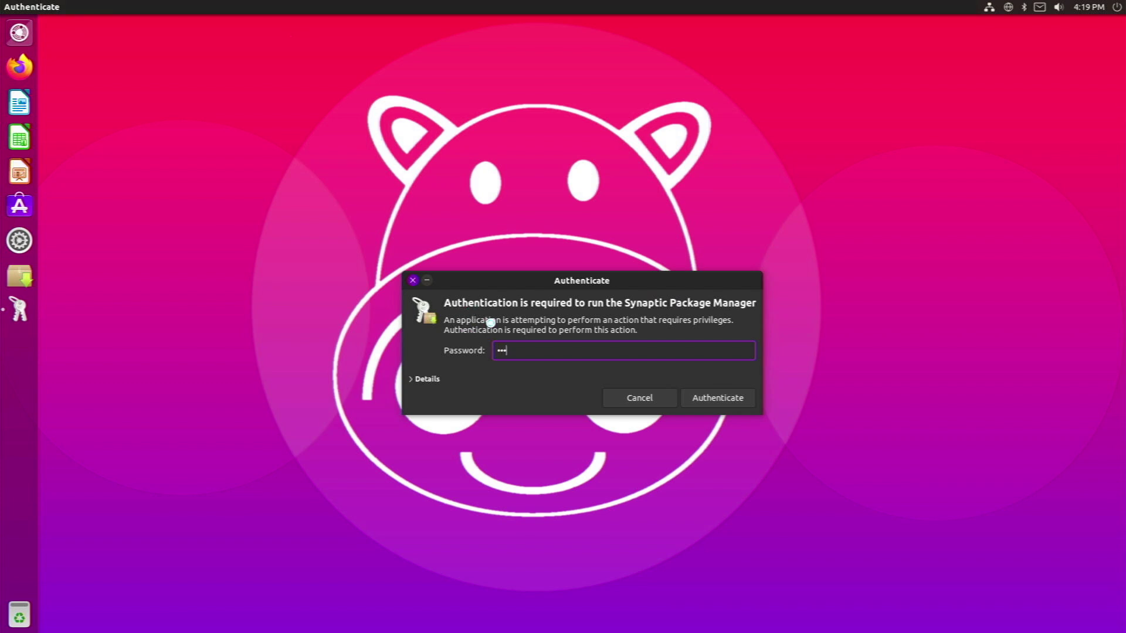
# Authorise Synaptic with the account password, dismiss the introduction, and search for neofetch
pyautogui.press('Return')
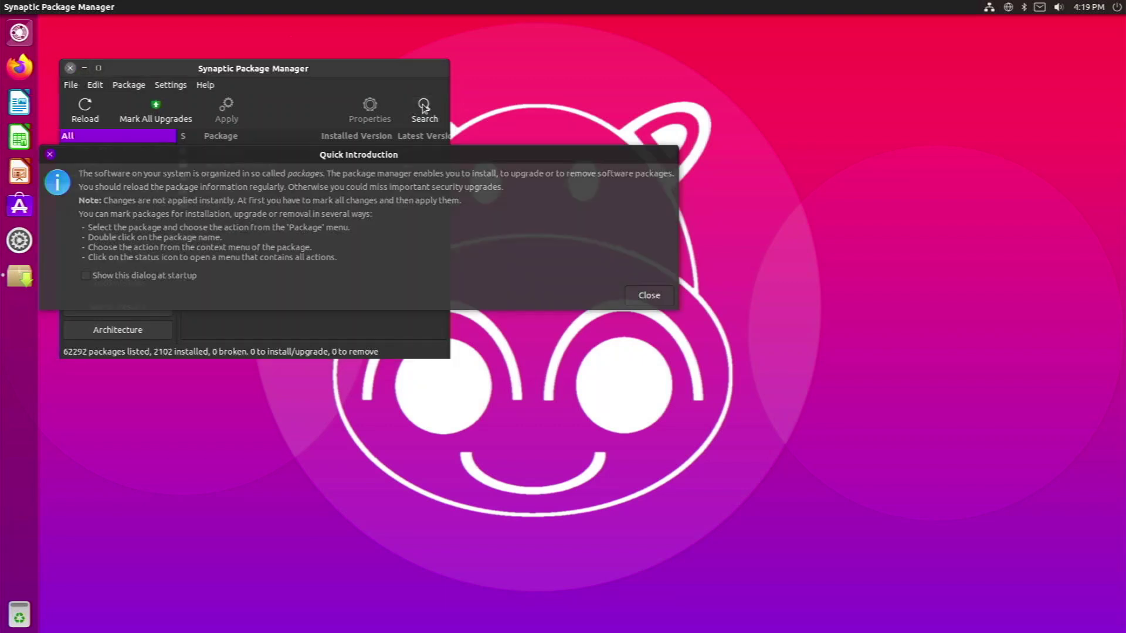
pyautogui.click(636, 293)
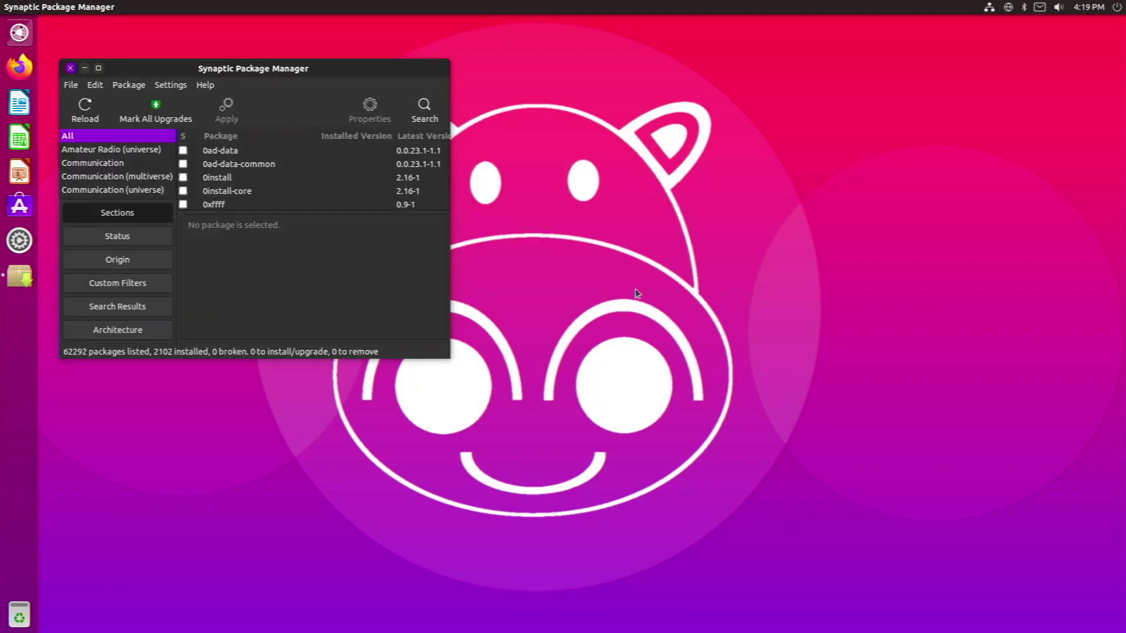
pyautogui.click(426, 114)
pyautogui.write('neofetch')
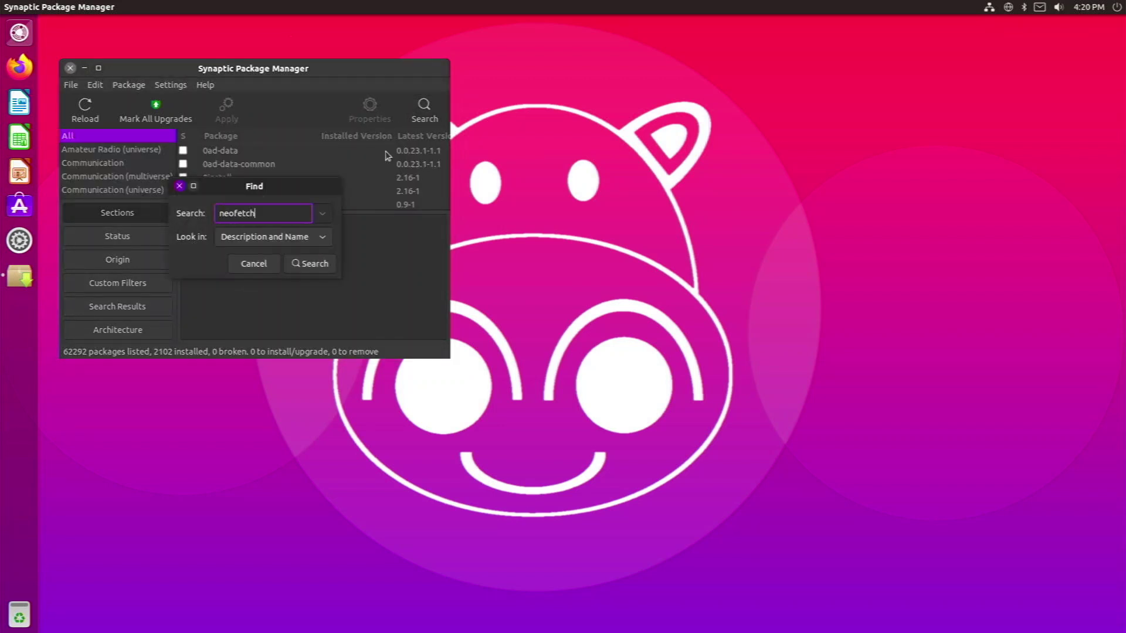
pyautogui.press('Return')
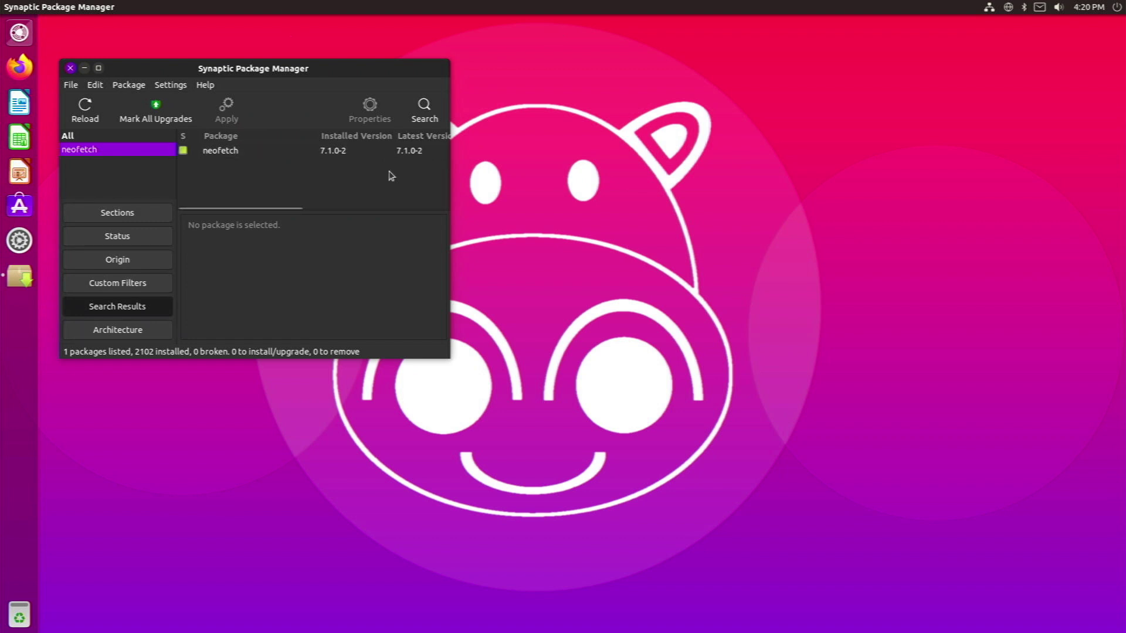
# Check that neofetch 7.1.0-2 is installed, close Synaptic, and reopen the Dash
pyautogui.click(360, 151)
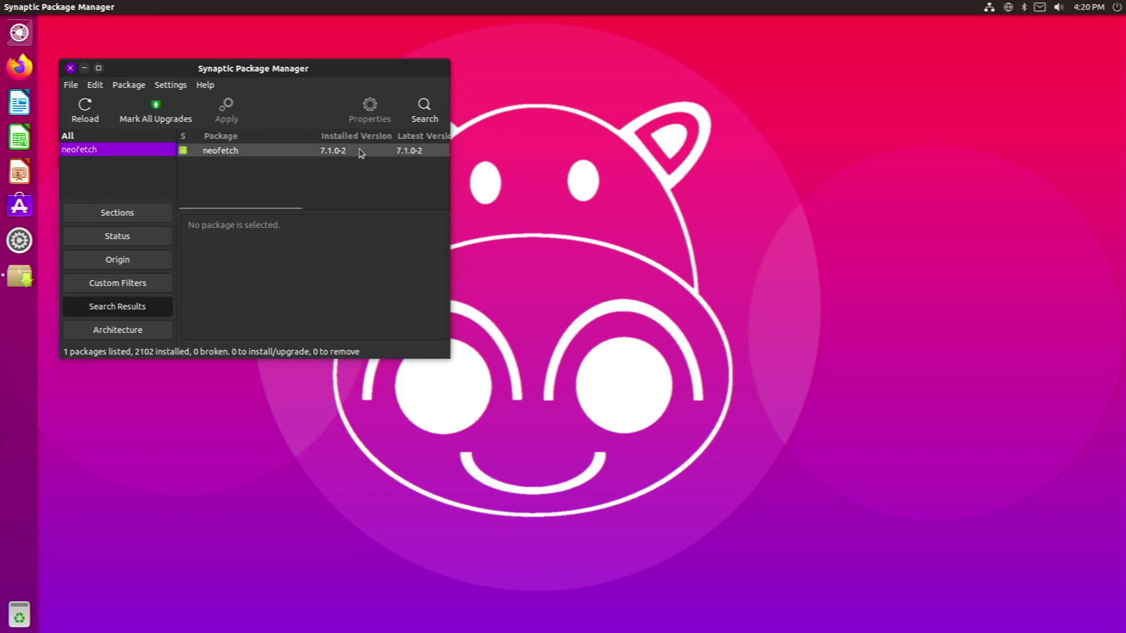
pyautogui.click(71, 68)
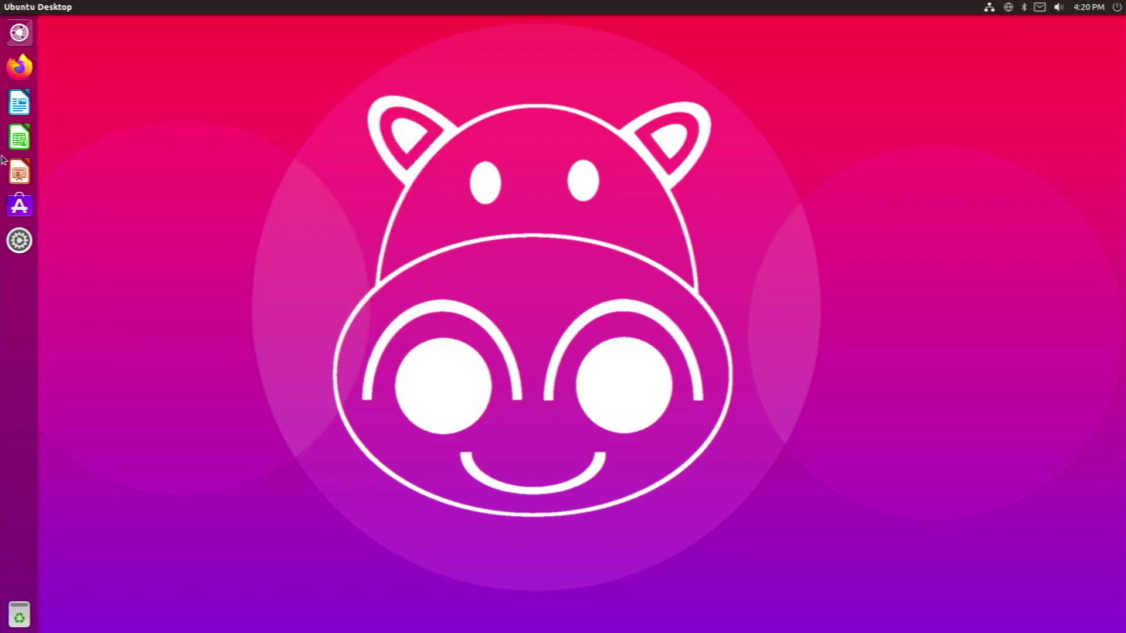
pyautogui.click(12, 39)
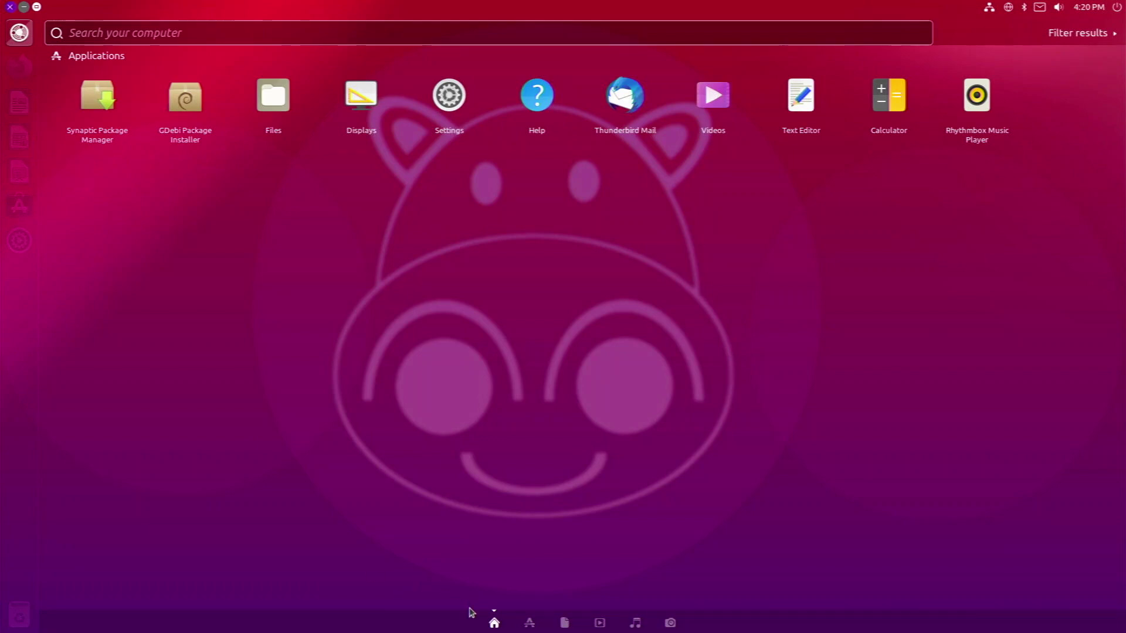
# Launch Terminal from the Dash's Applications view and centre its window
pyautogui.click(528, 620)
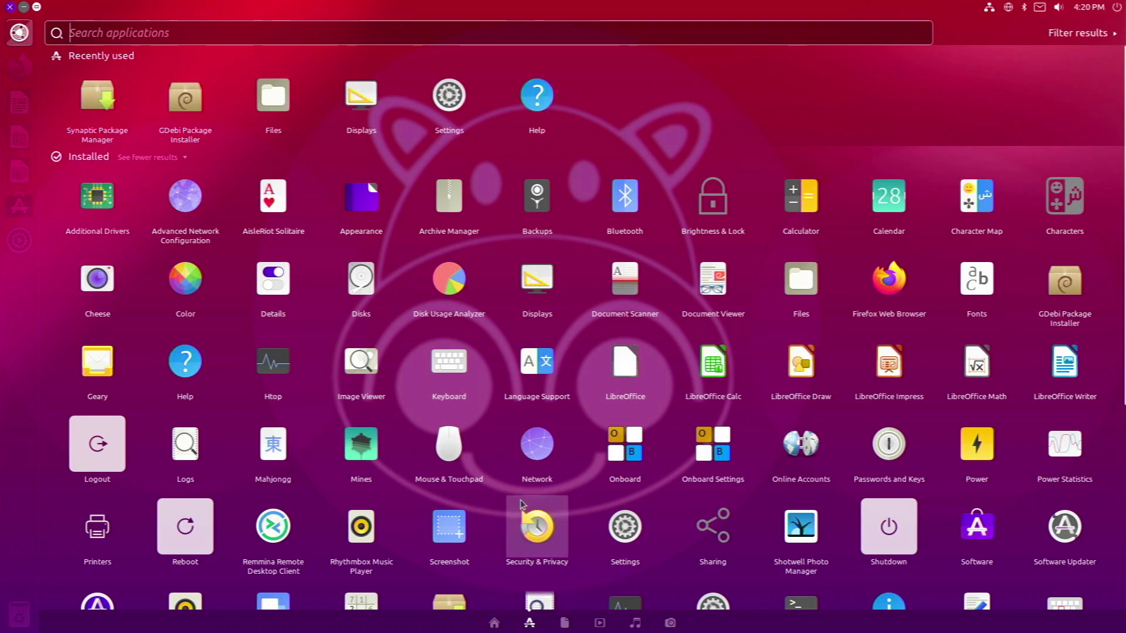
pyautogui.scroll(-2, 526, 495)
pyautogui.scroll(-1, 526, 494)
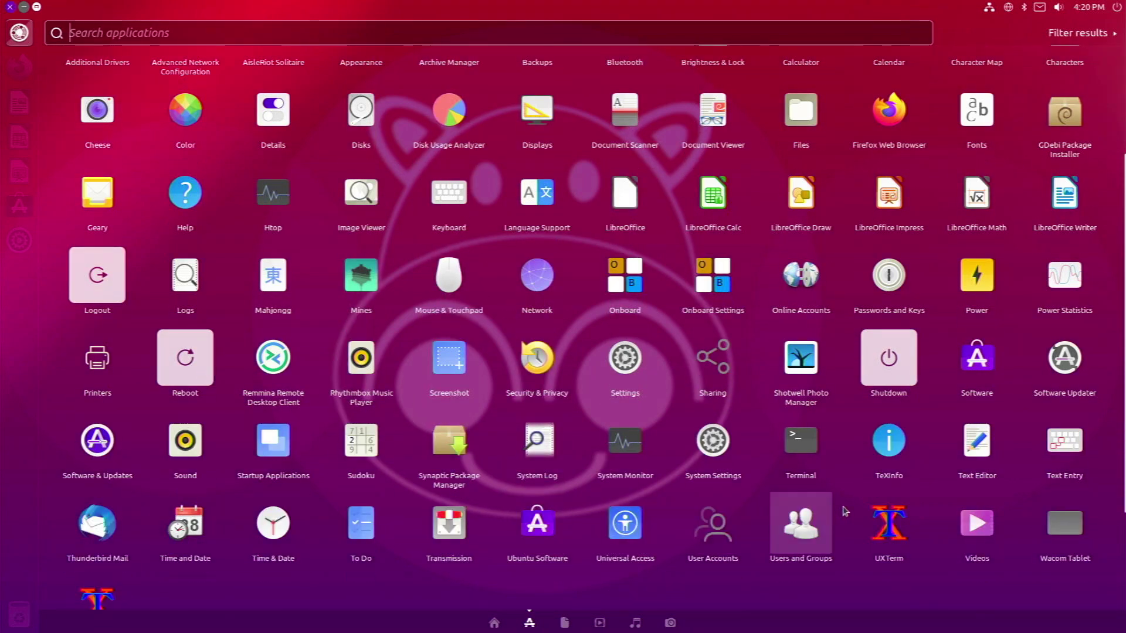
pyautogui.click(801, 440)
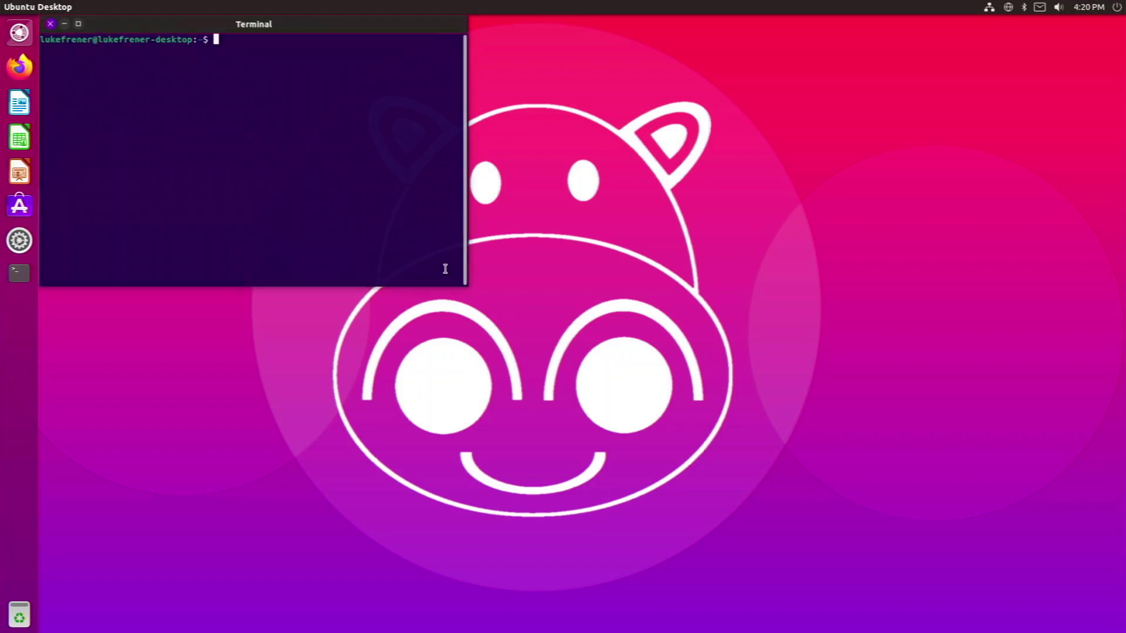
pyautogui.moveTo(330, 23); pyautogui.dragTo(663, 190)
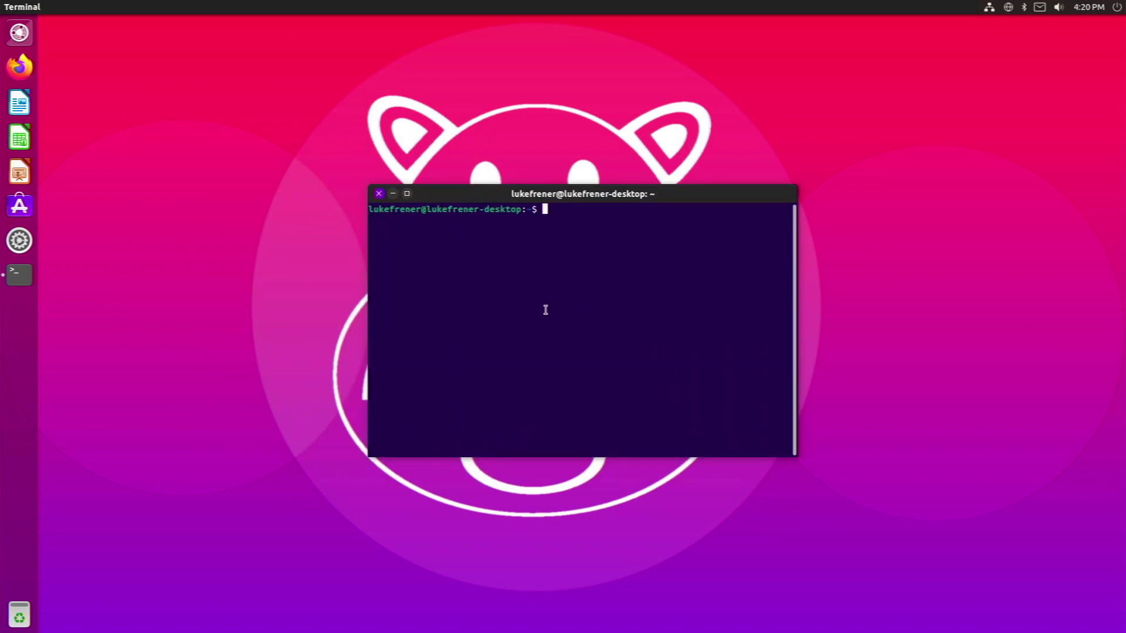
# Run htop to inspect live CPU, memory and processes, quit with q, then type neofetch
pyautogui.write('htop')
pyautogui.press('Return')
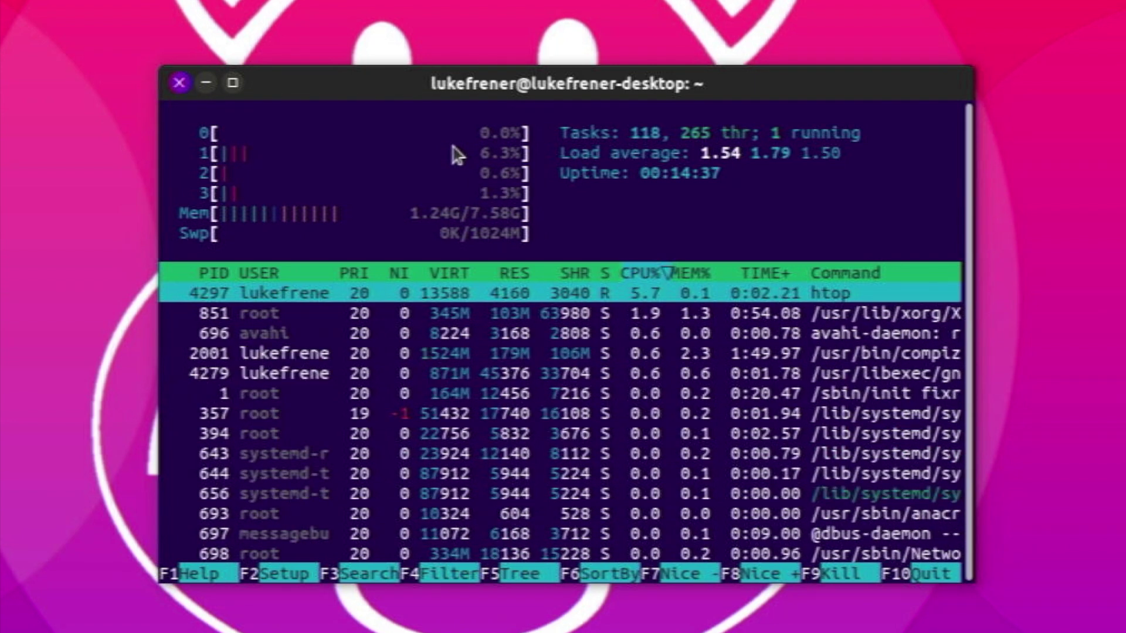
pyautogui.write('q')
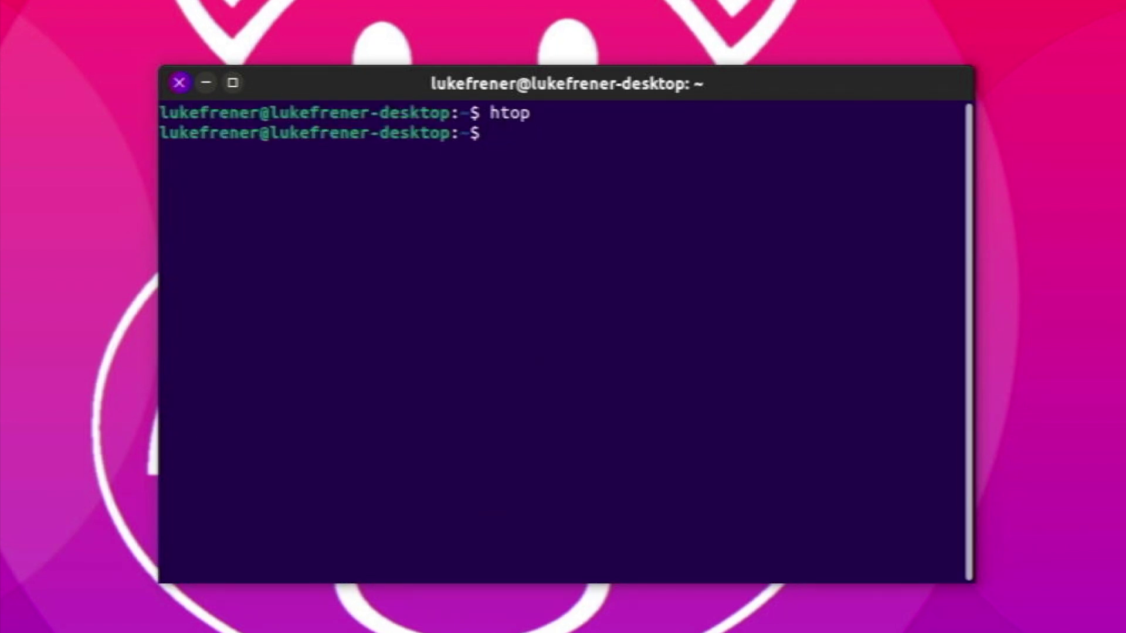
pyautogui.write('neofetch')
# Run neofetch and highlight its Host and Kernel lines showing the Raspberry Pi 4
pyautogui.press('Return')
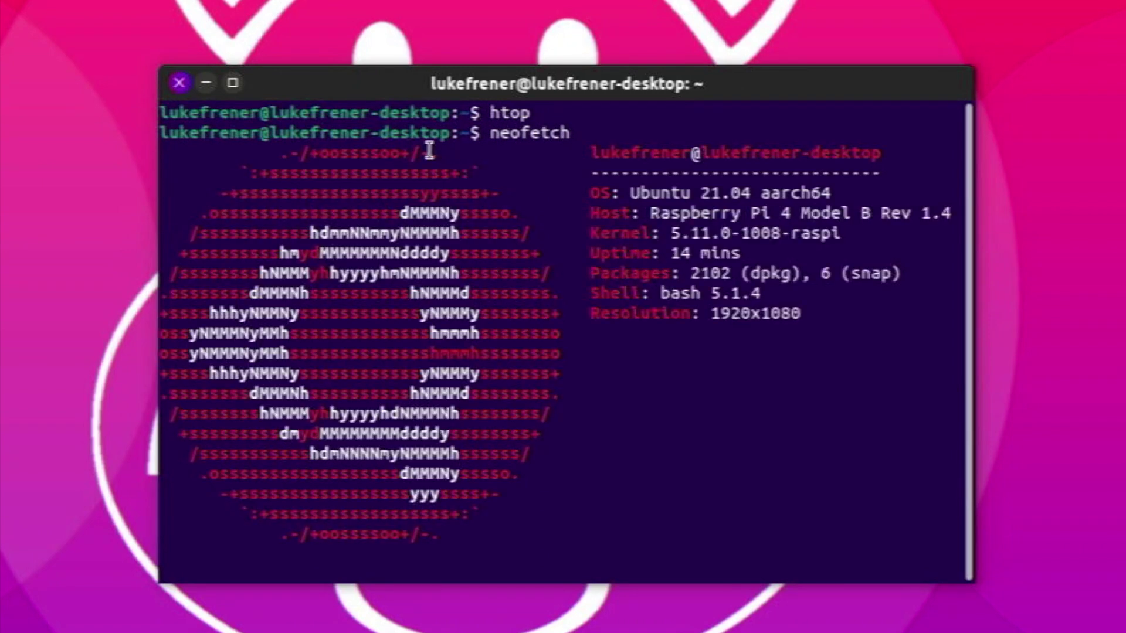
pyautogui.moveTo(399, 193); pyautogui.dragTo(450, 223)
pyautogui.click(620, 264)
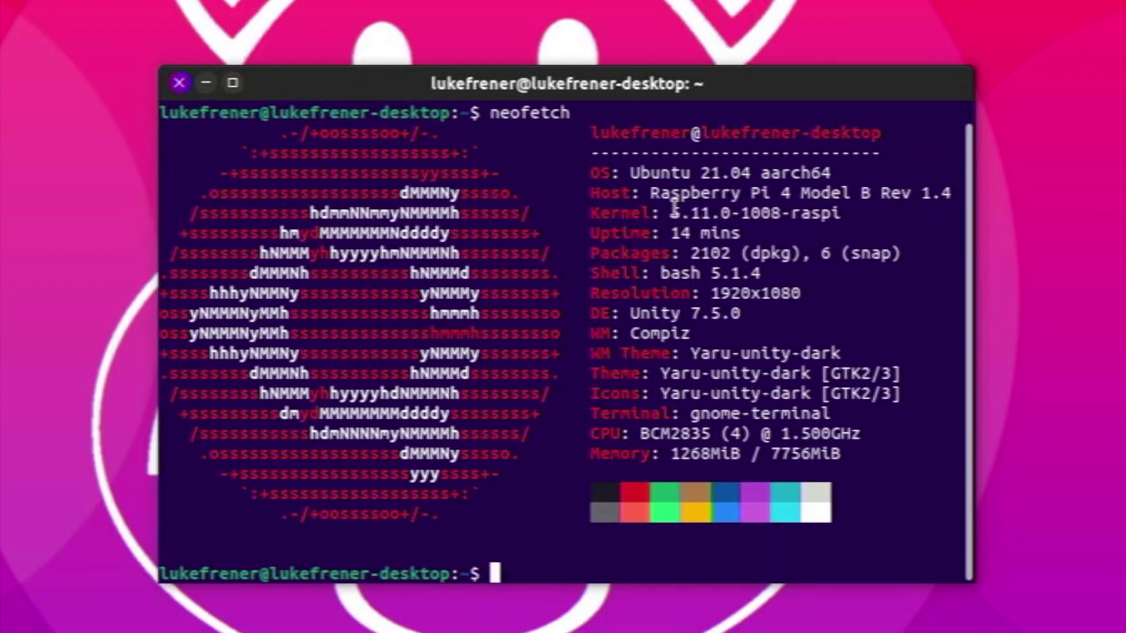
pyautogui.moveTo(683, 184); pyautogui.dragTo(769, 205)
pyautogui.click(768, 205)
# Highlight the DE and WM (Compiz) lines of the output, then close the Terminal
pyautogui.moveTo(571, 312); pyautogui.dragTo(786, 326)
pyautogui.click(791, 330)
pyautogui.moveTo(726, 326); pyautogui.dragTo(690, 449)
pyautogui.click(669, 401)
pyautogui.click(687, 450)
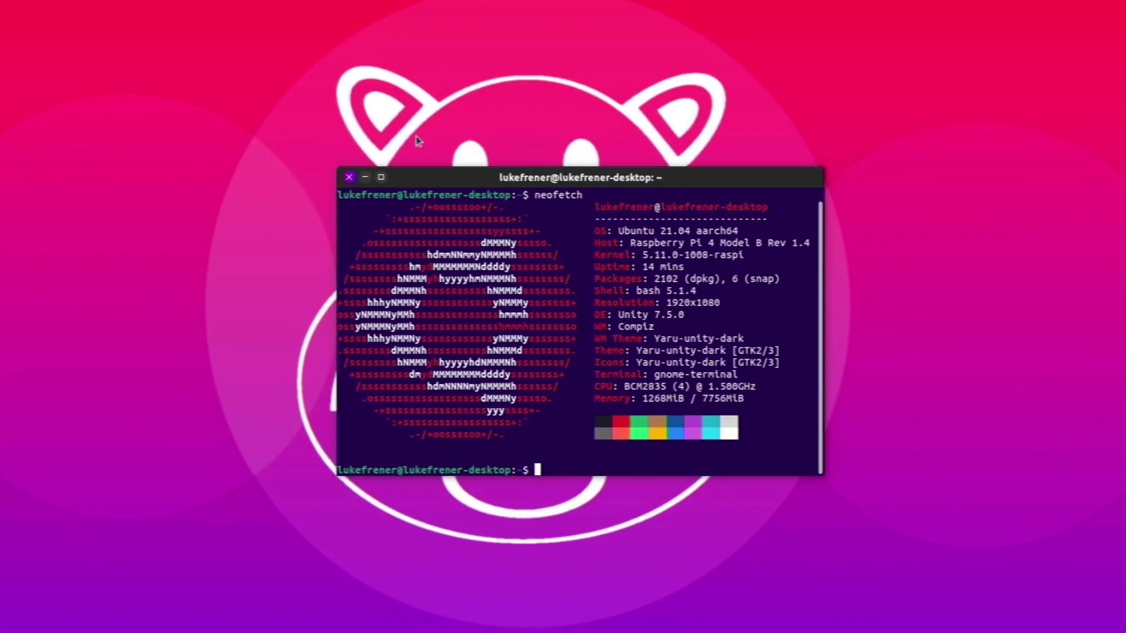
pyautogui.click(348, 177)
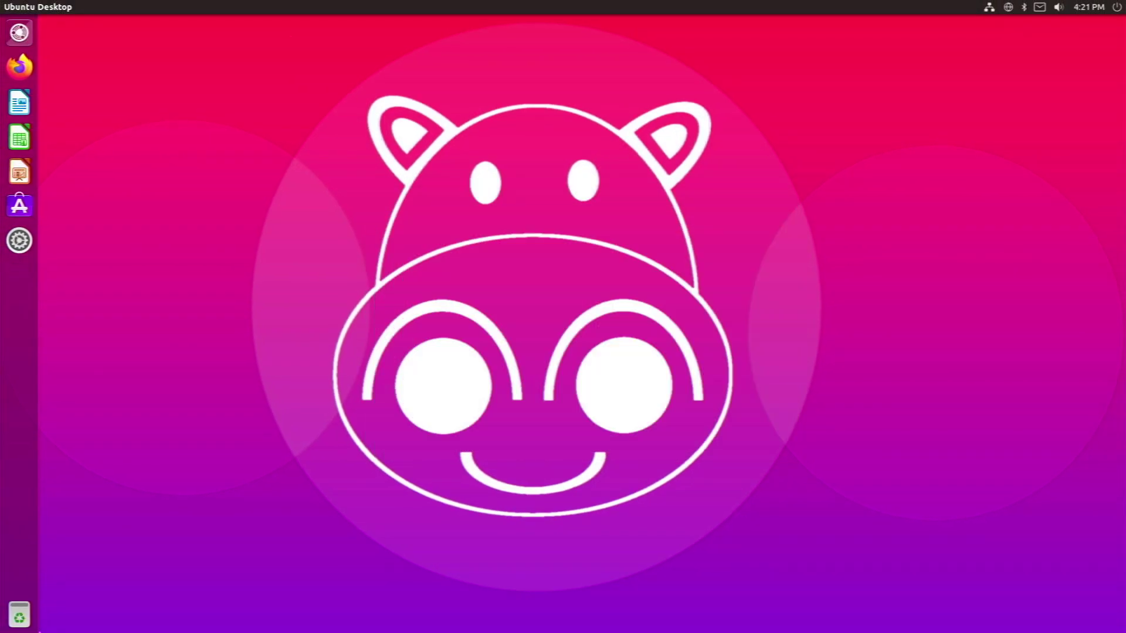
# Search the Dash for 'sett', try and close System Settings, then launch Settings instead
pyautogui.click(15, 31)
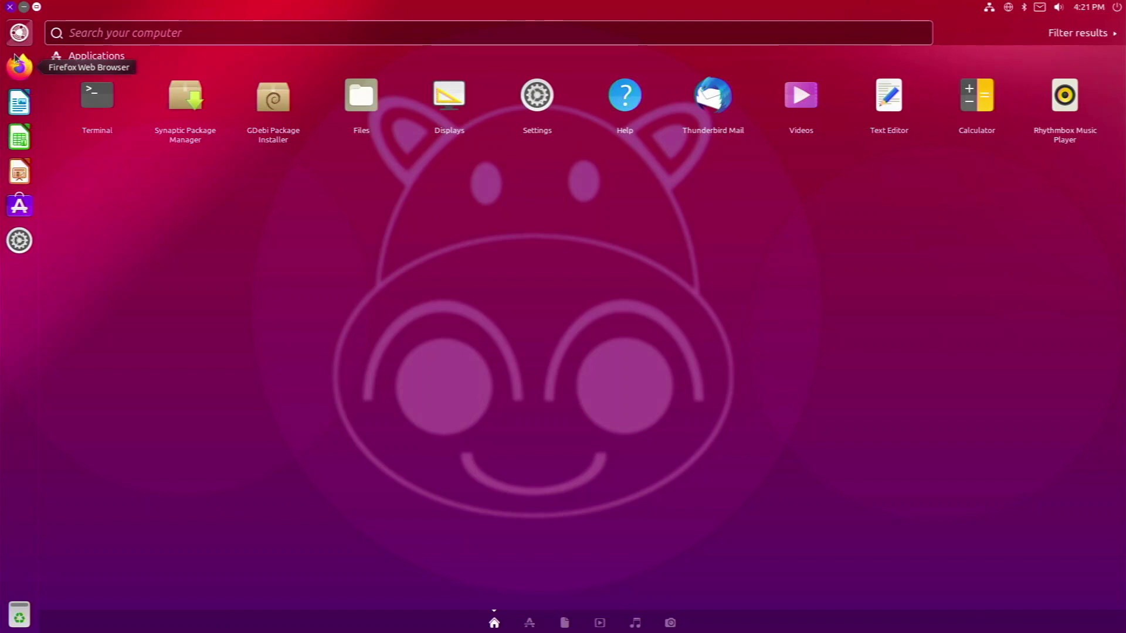
pyautogui.write('sett')
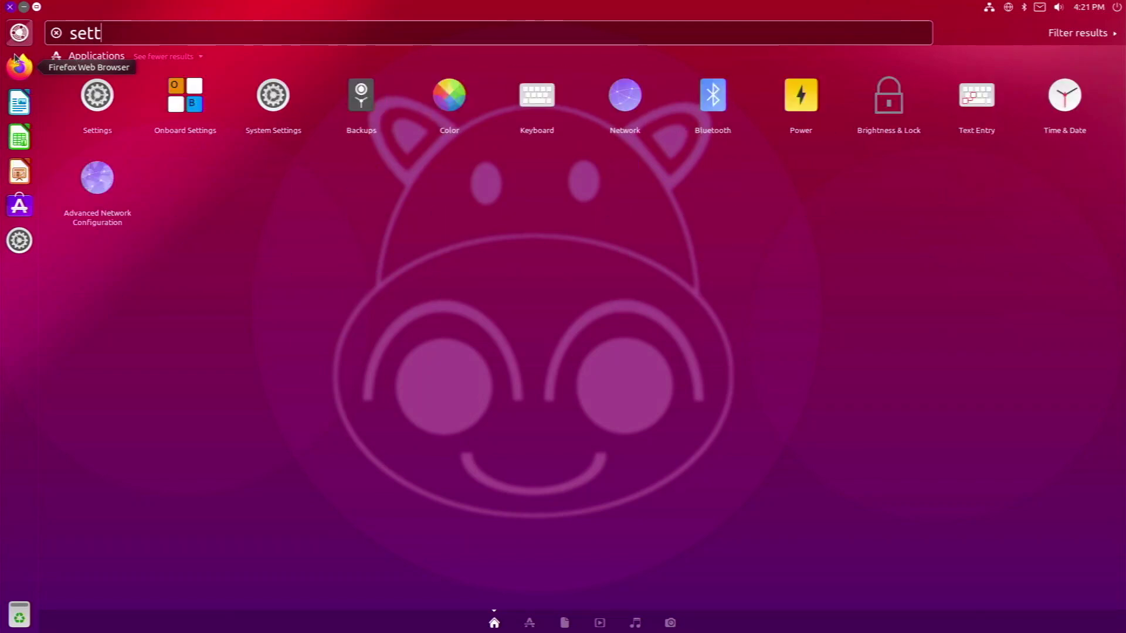
pyautogui.click(273, 118)
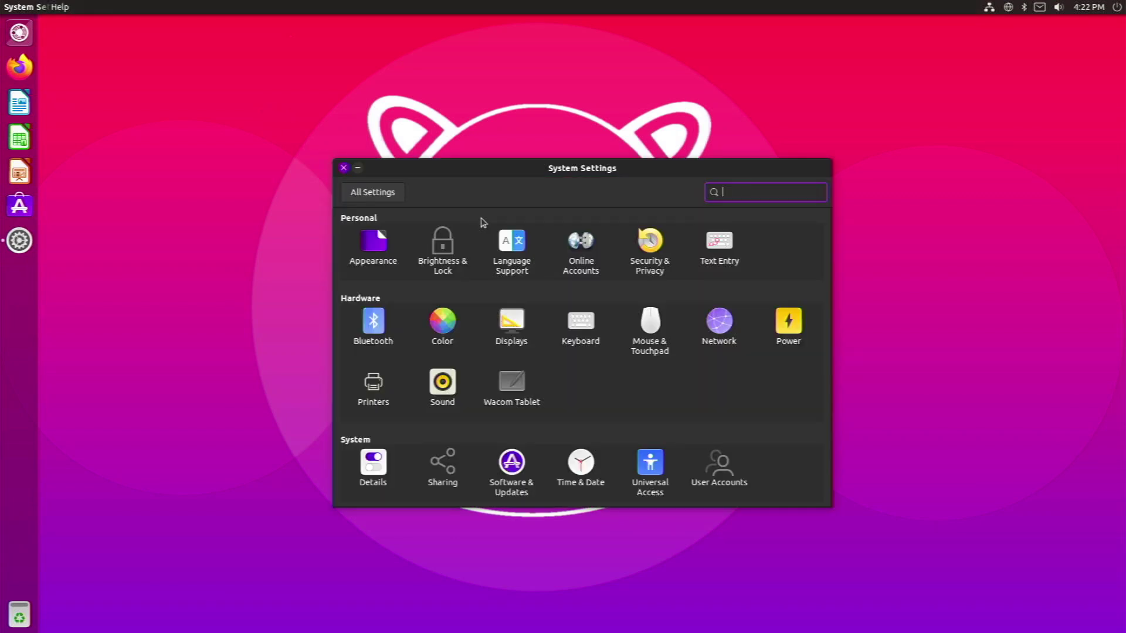
pyautogui.click(344, 168)
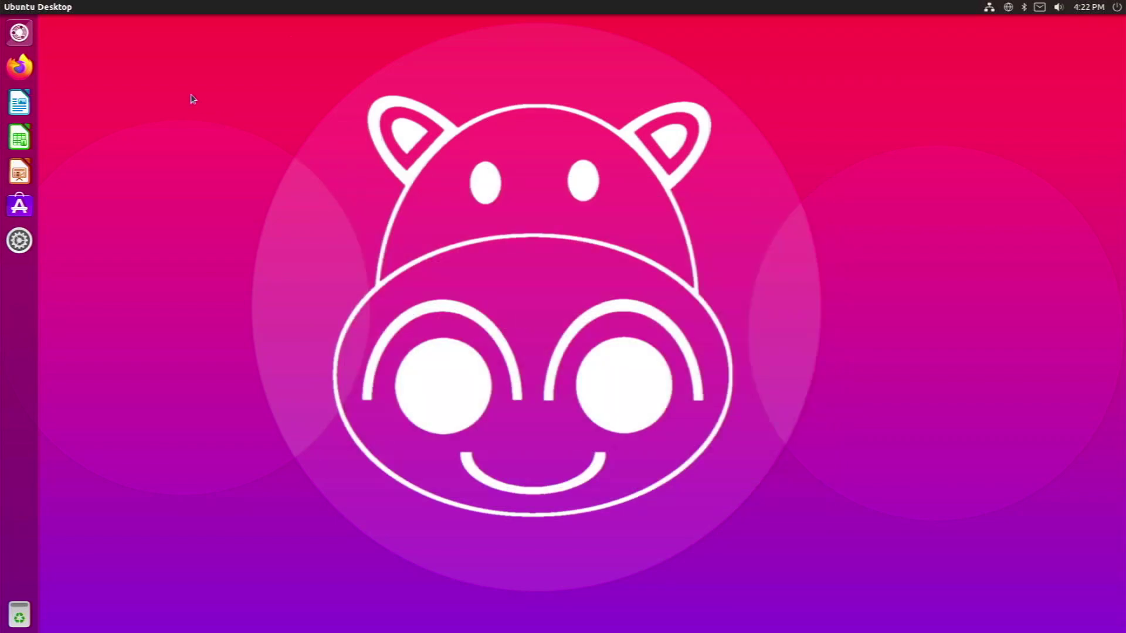
pyautogui.click(12, 35)
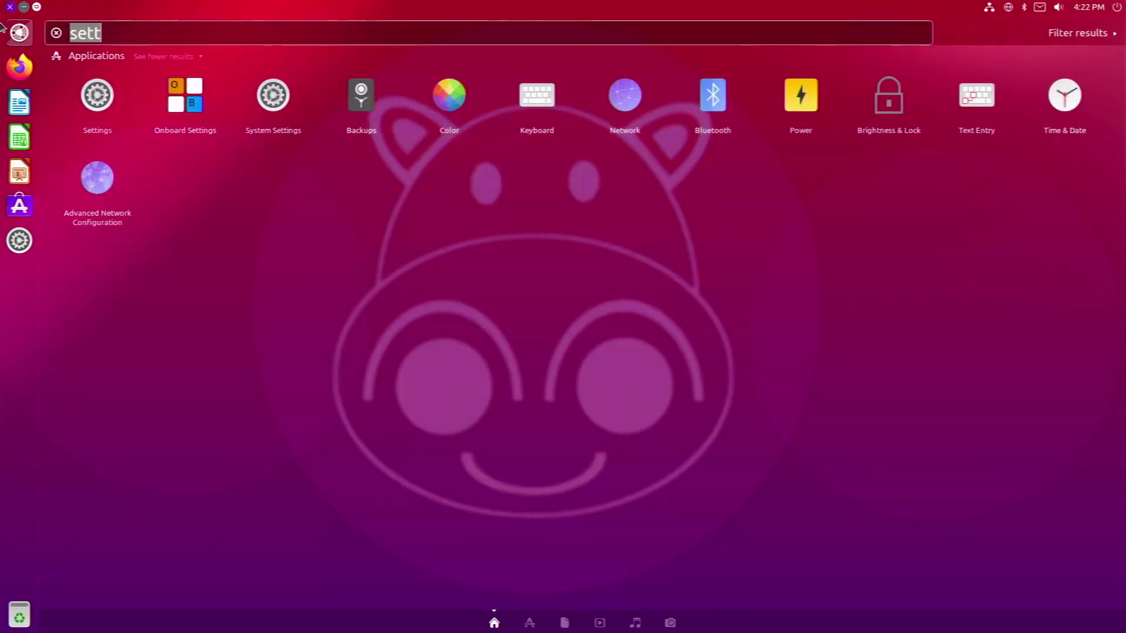
pyautogui.click(115, 92)
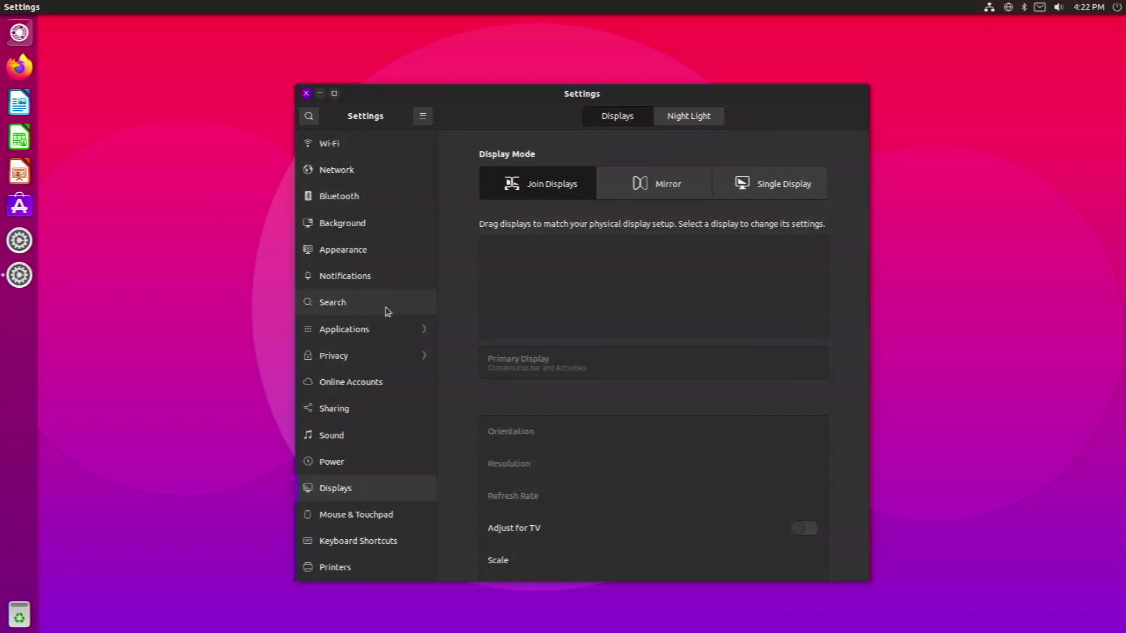
# Review About (Ubuntu 21.04, GNOME 3.38.5), close Settings, and decline sending the error report
pyautogui.scroll(-5, 384, 309)
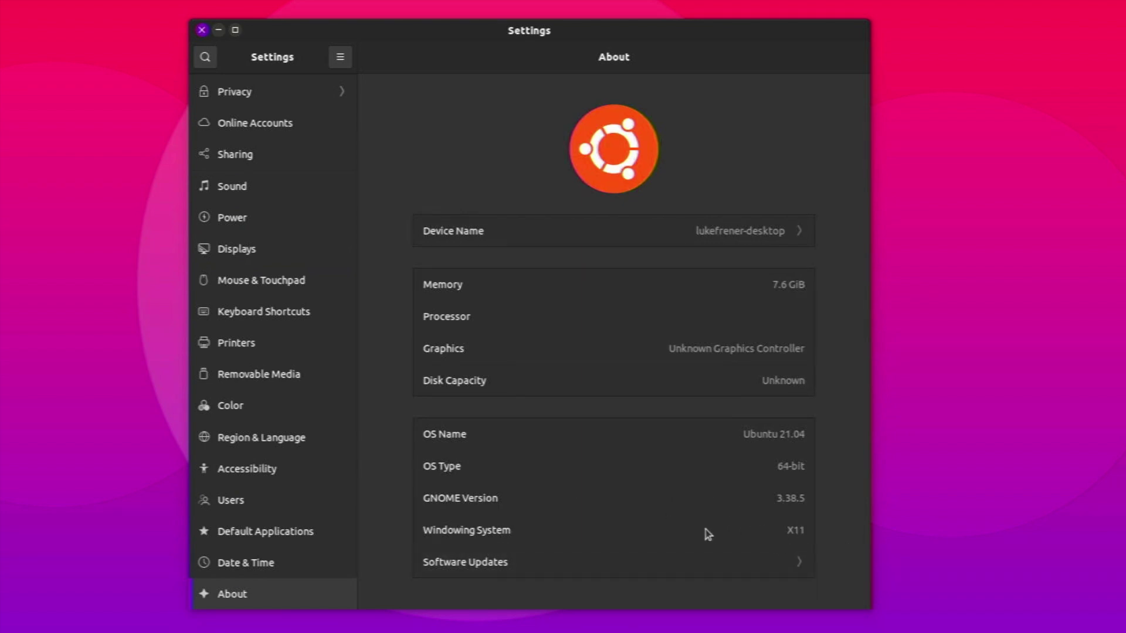
pyautogui.click(202, 30)
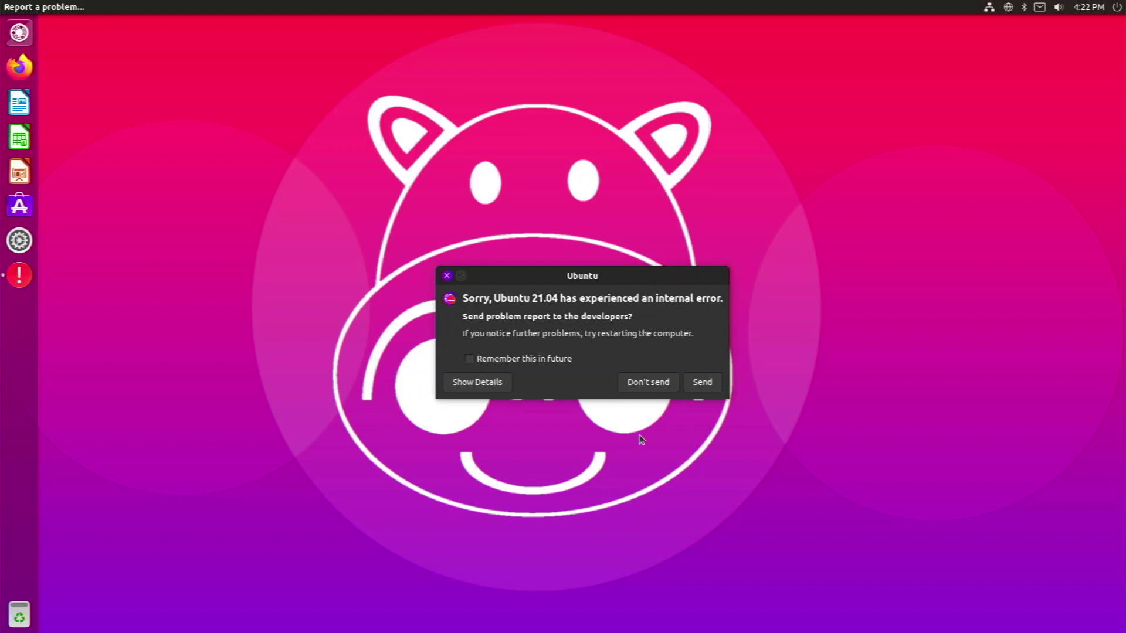
pyautogui.click(654, 379)
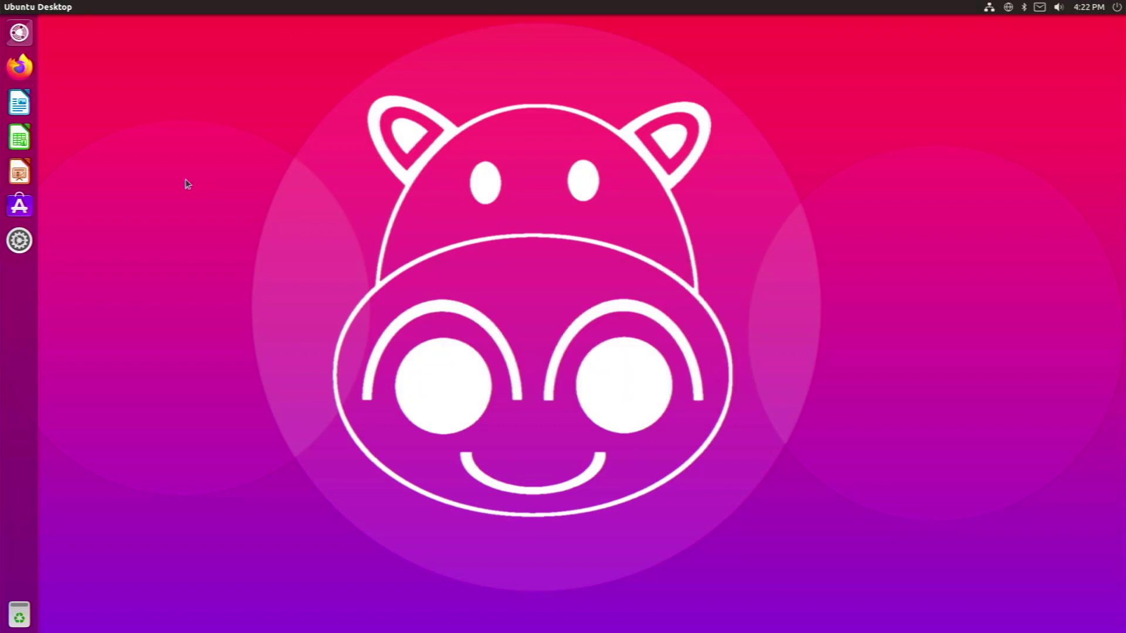
# Launch Firefox from the launcher and maximize its window
pyautogui.click(16, 68)
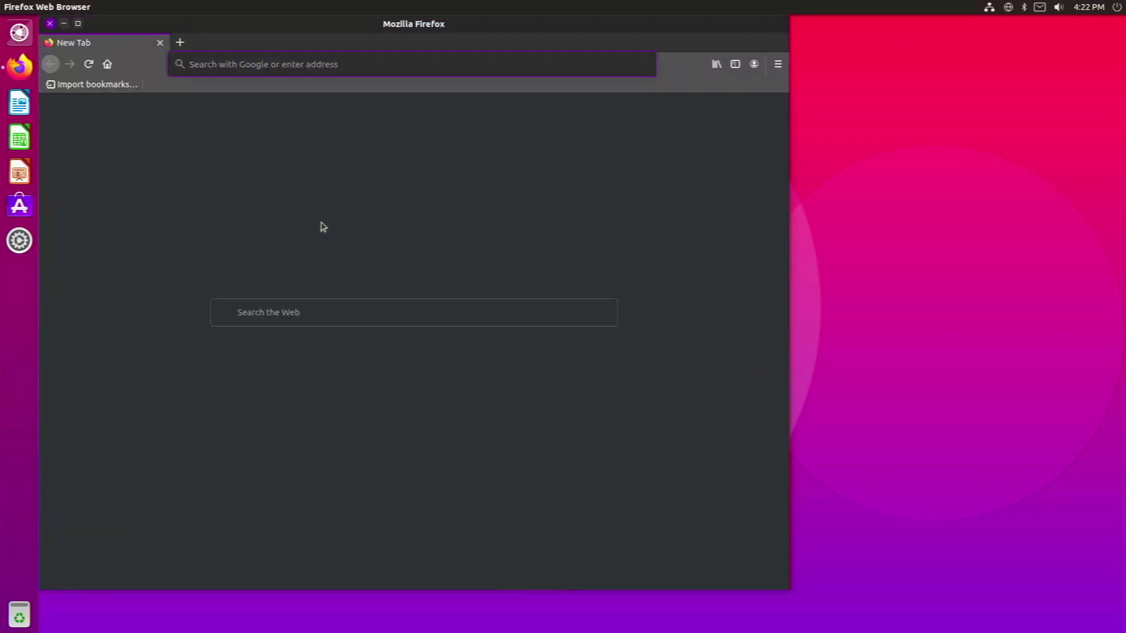
pyautogui.click(78, 23)
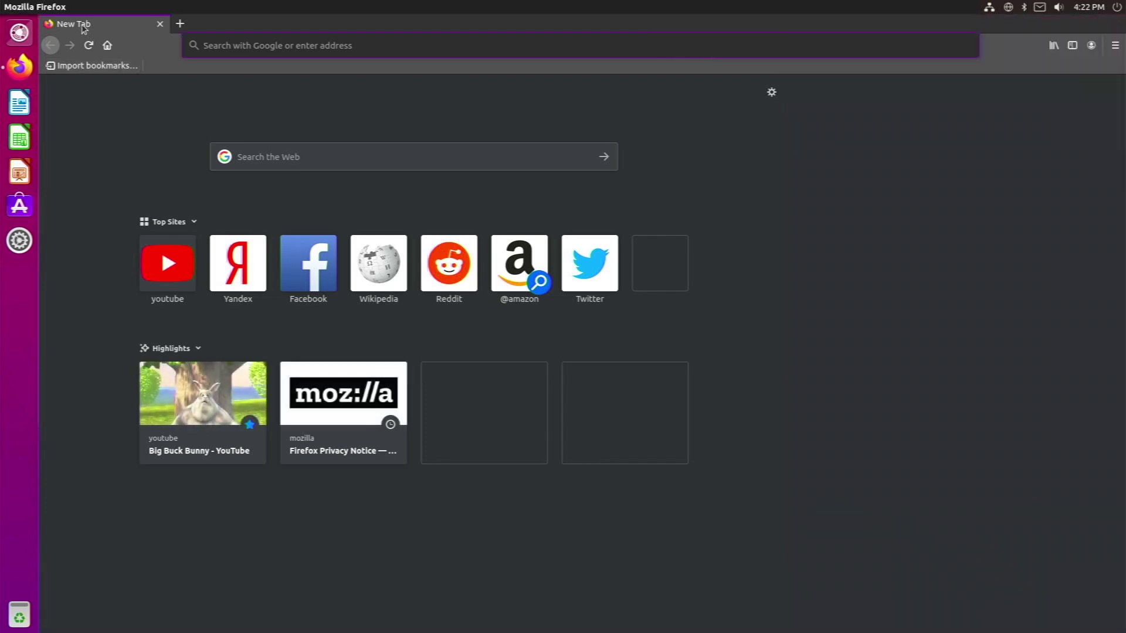
# Search 'pi4', browse the Raspberry Pi 4 Model B product page, then return to the results
pyautogui.write('pi4')
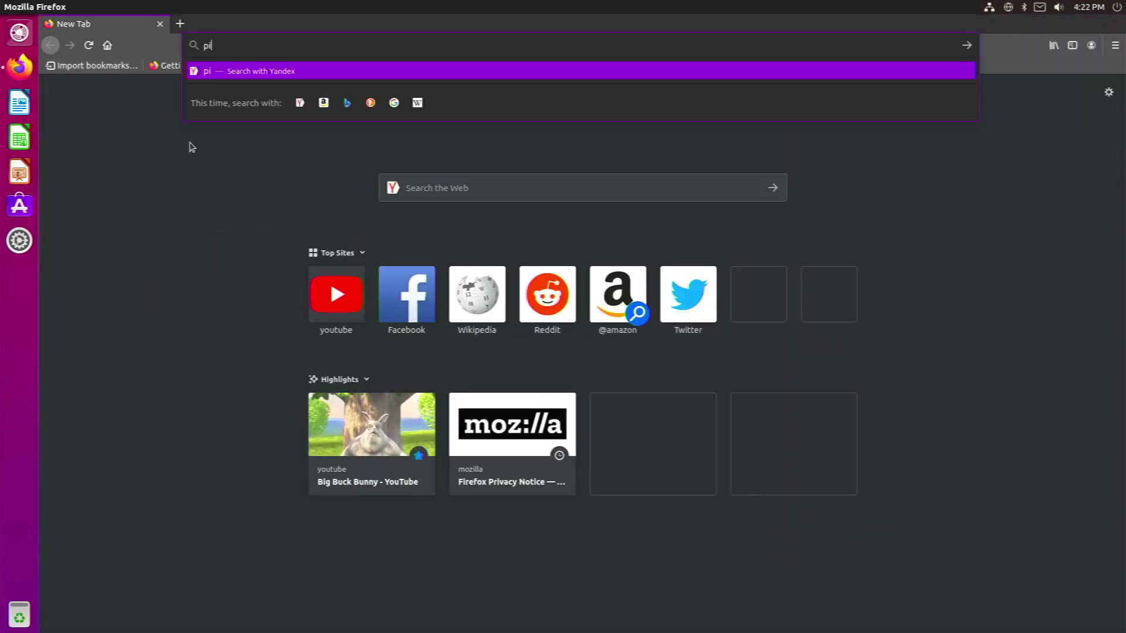
pyautogui.press('Return')
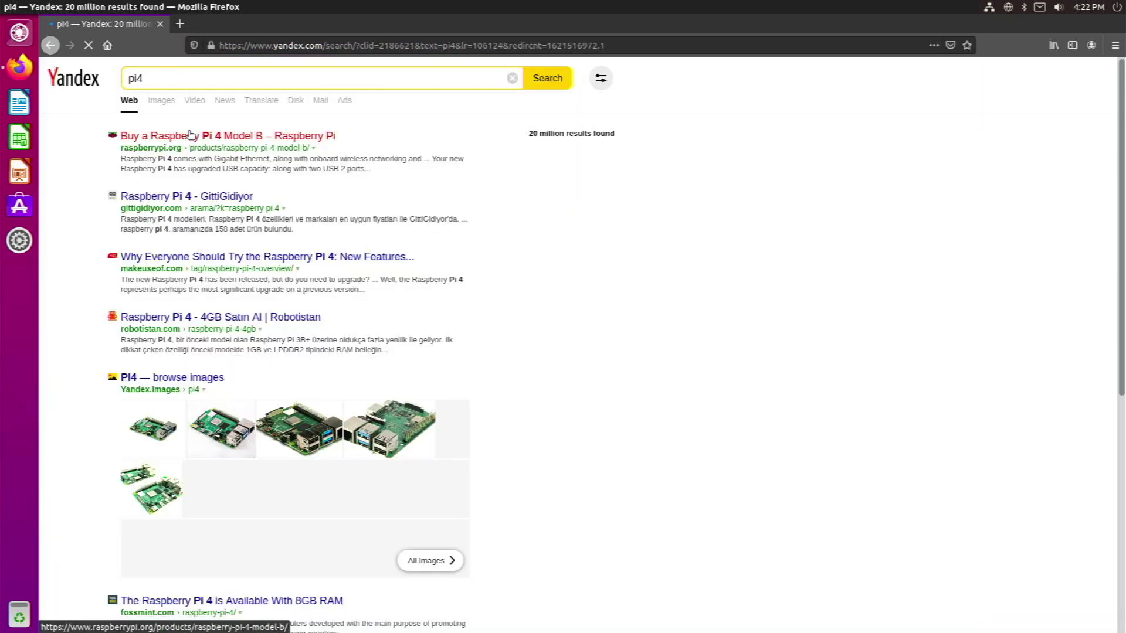
pyautogui.click(189, 141)
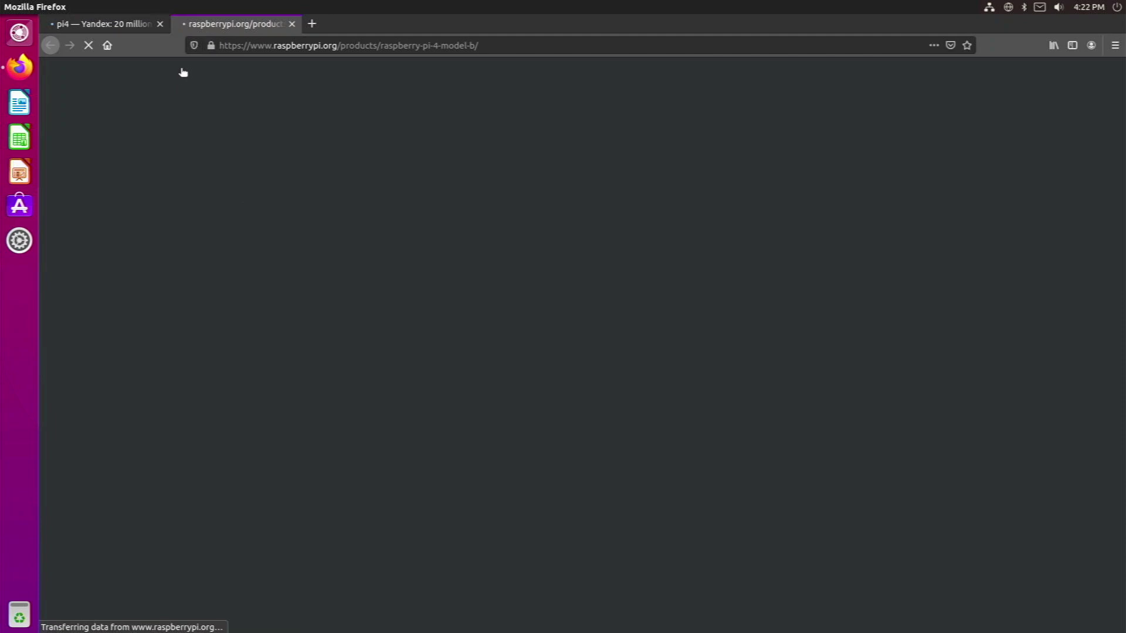
pyautogui.scroll(-10, 322, 262)
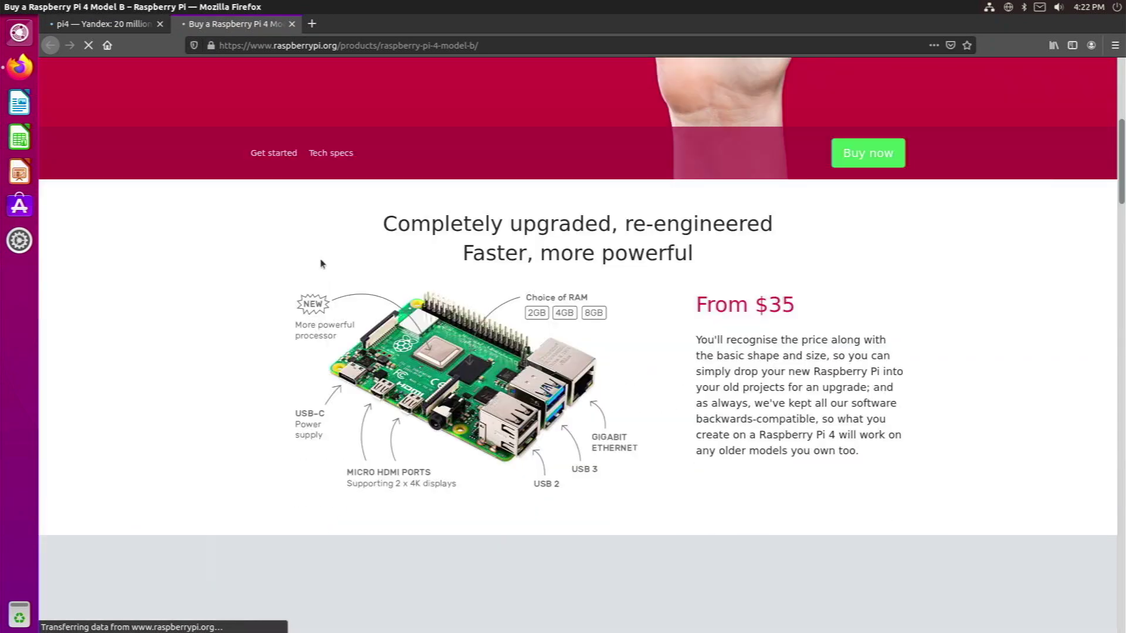
pyautogui.scroll(-4, 323, 263)
pyautogui.scroll(14, 324, 258)
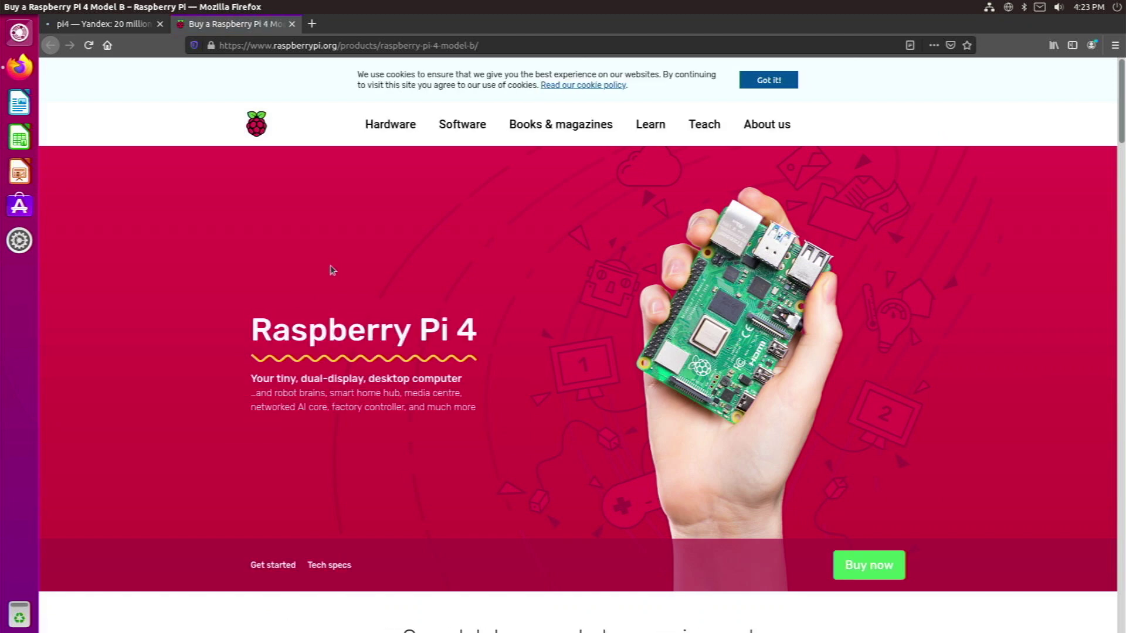
pyautogui.scroll(-15, 328, 263)
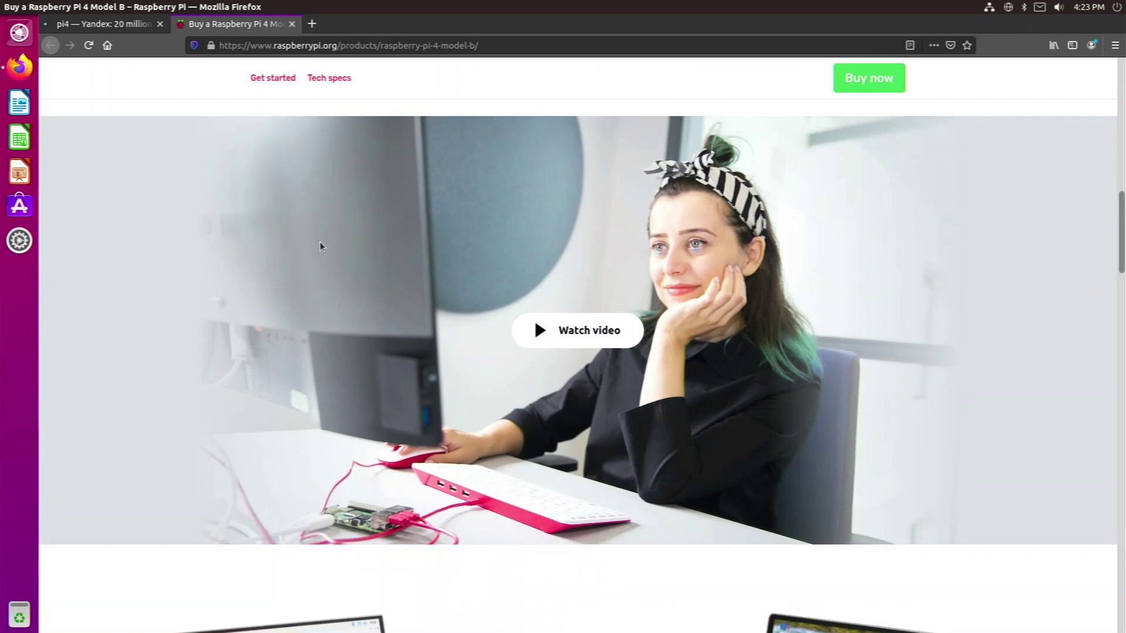
pyautogui.scroll(-20, 325, 249)
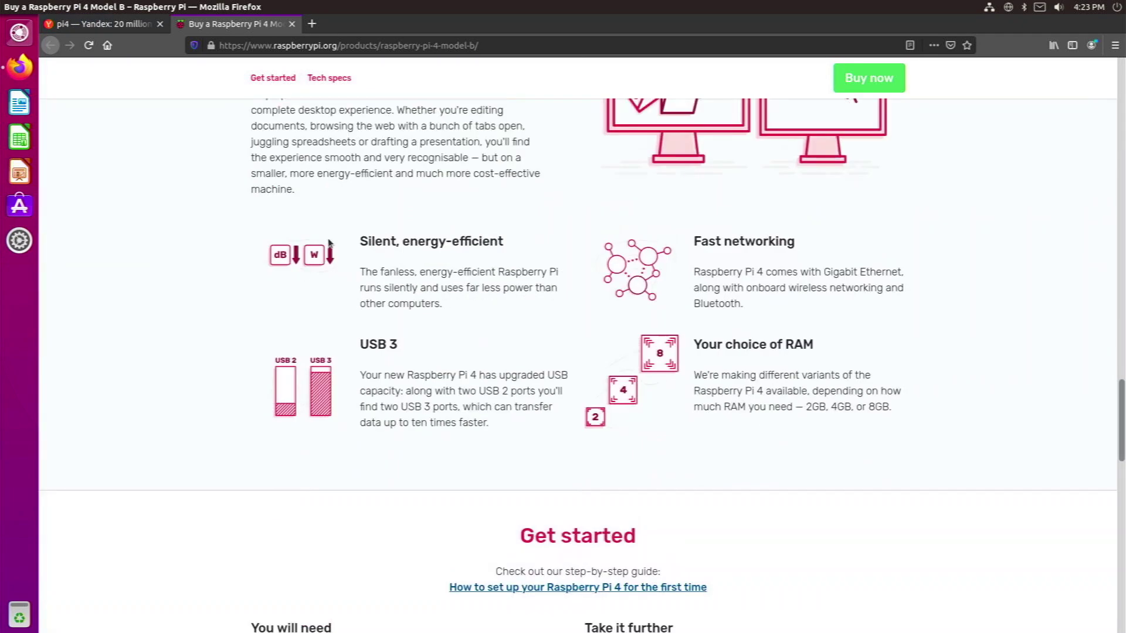
pyautogui.scroll(5, 328, 242)
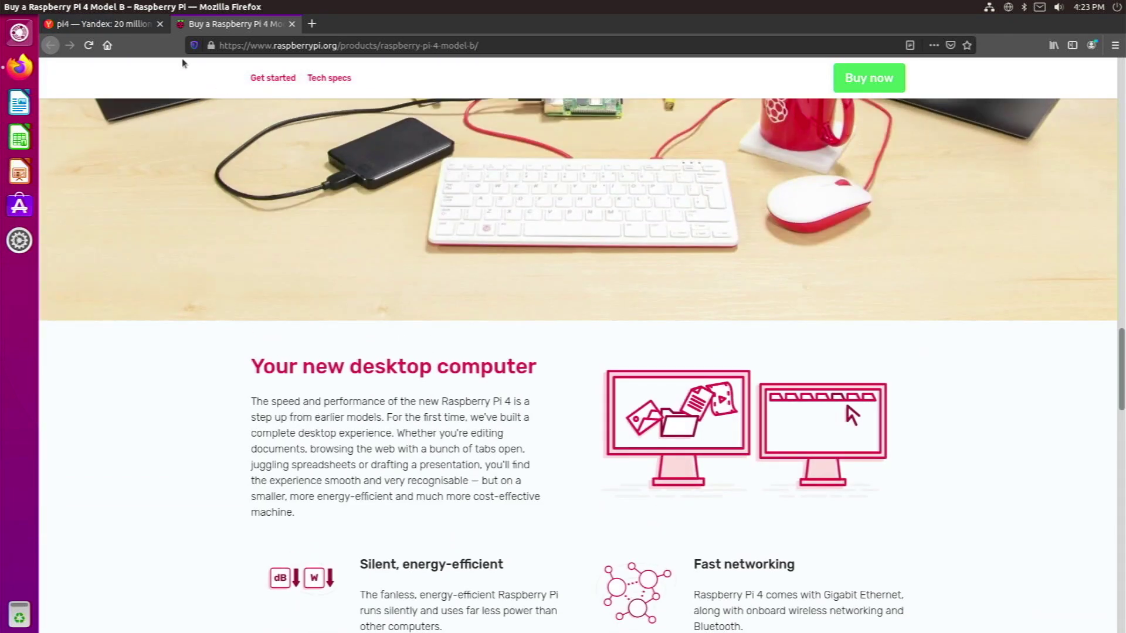
pyautogui.click(136, 27)
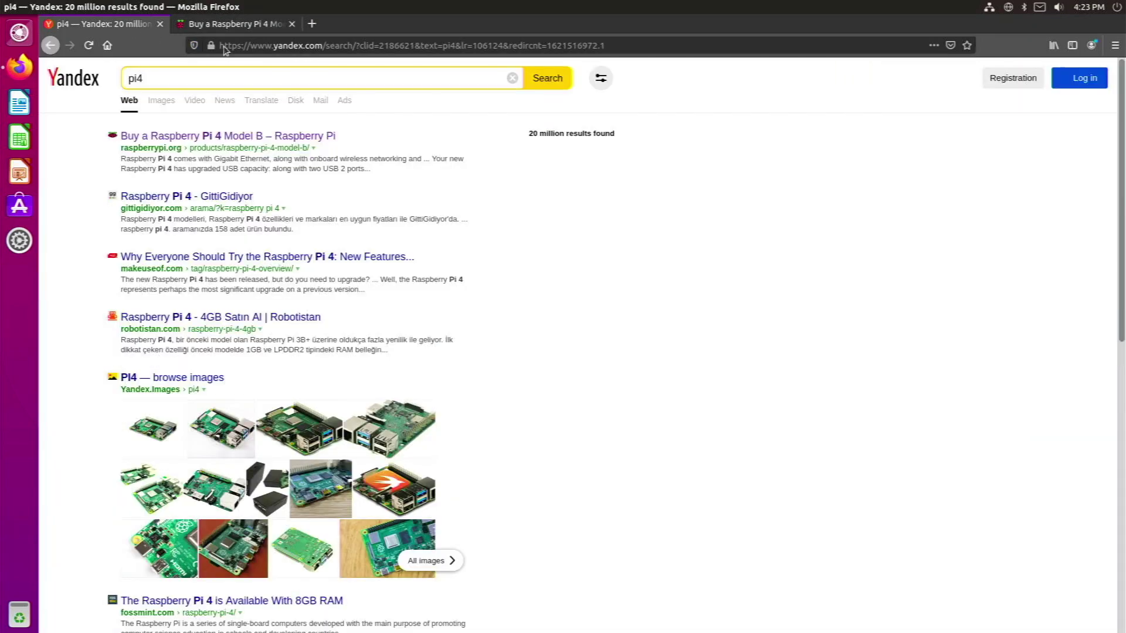
# Load amazon.com in place of the search results and scroll through the pages
pyautogui.click(273, 49)
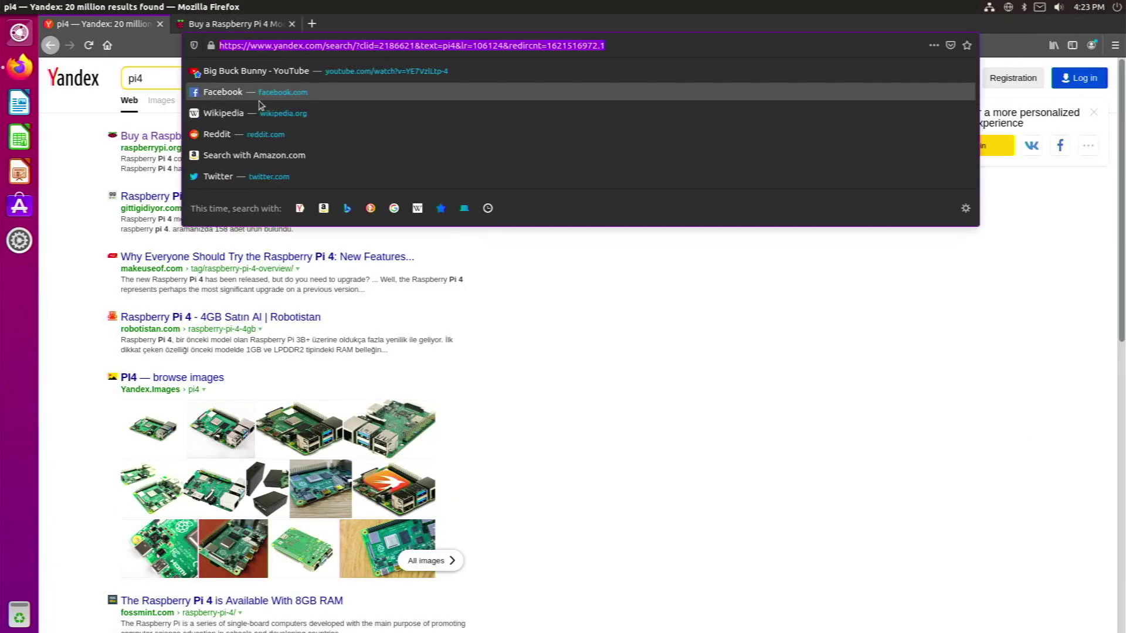
pyautogui.write('amazon.com')
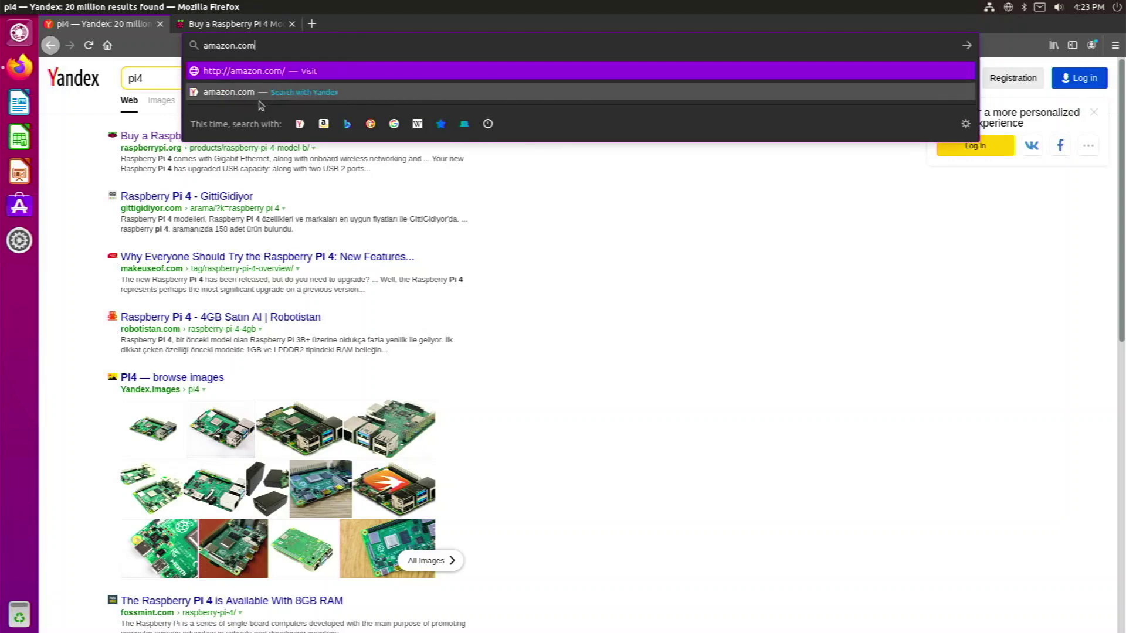
pyautogui.press('Return')
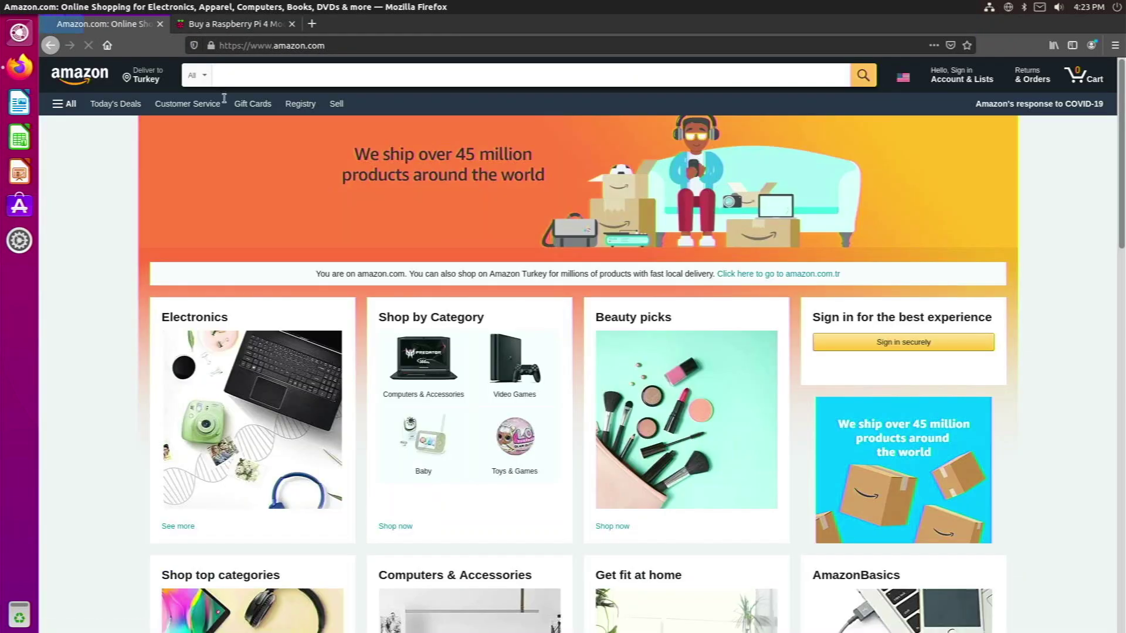
pyautogui.scroll(-10, 278, 241)
pyautogui.scroll(6, 281, 250)
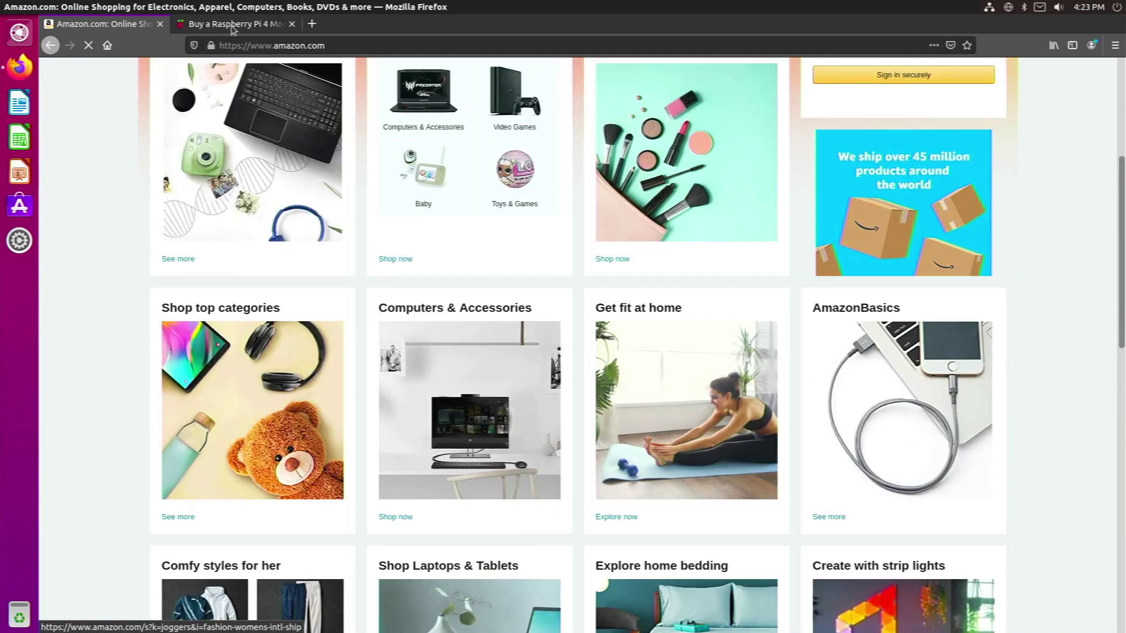
pyautogui.scroll(-4, 320, 234)
pyautogui.scroll(9, 327, 214)
pyautogui.scroll(10, 308, 191)
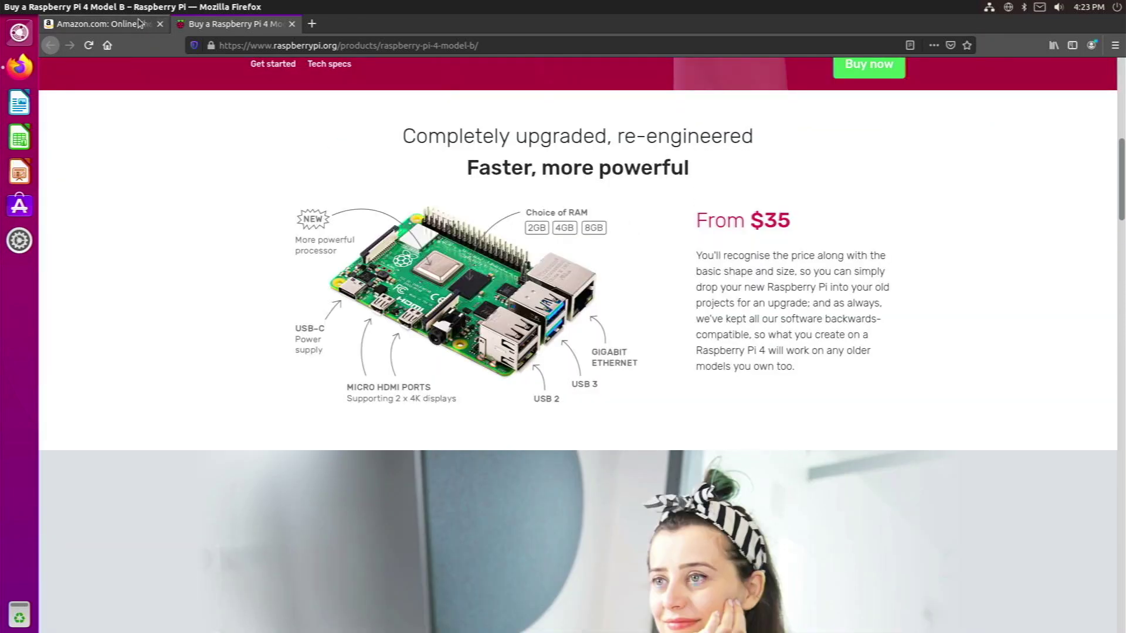
# Close the Amazon tab and jump to the Get started section on the New Tab page
pyautogui.click(148, 25)
pyautogui.scroll(-10, 308, 230)
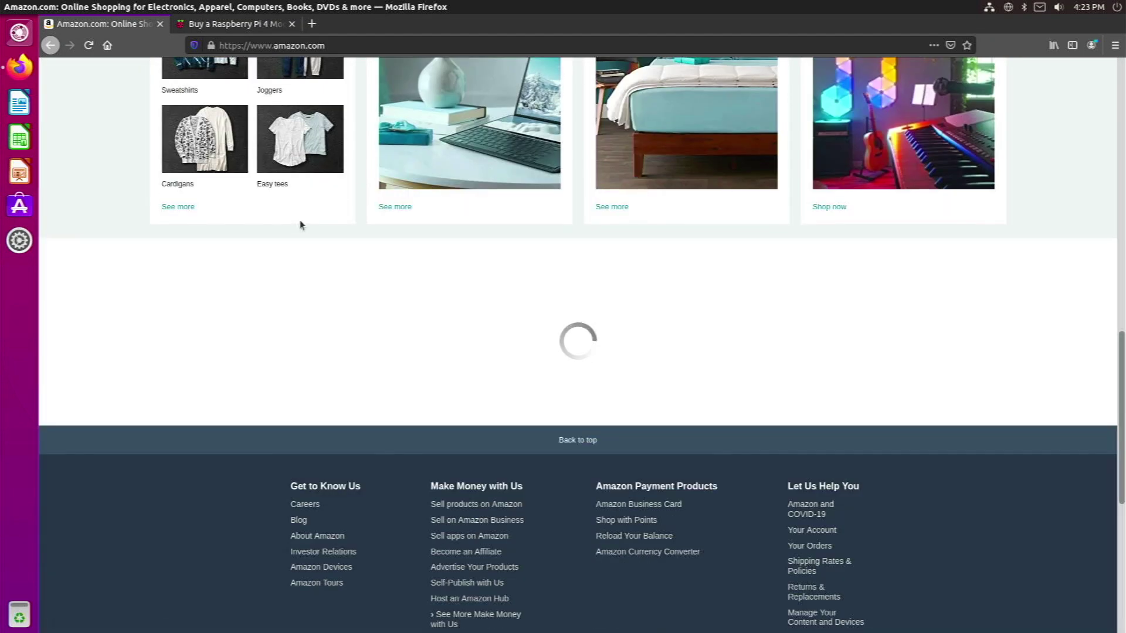
pyautogui.scroll(10, 299, 224)
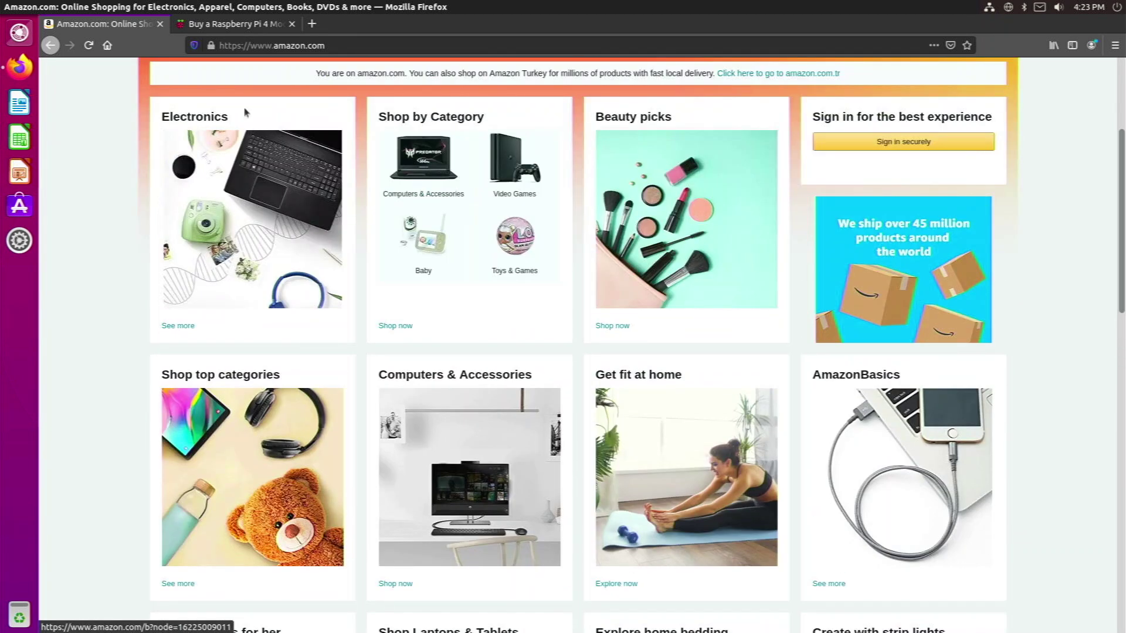
pyautogui.click(160, 24)
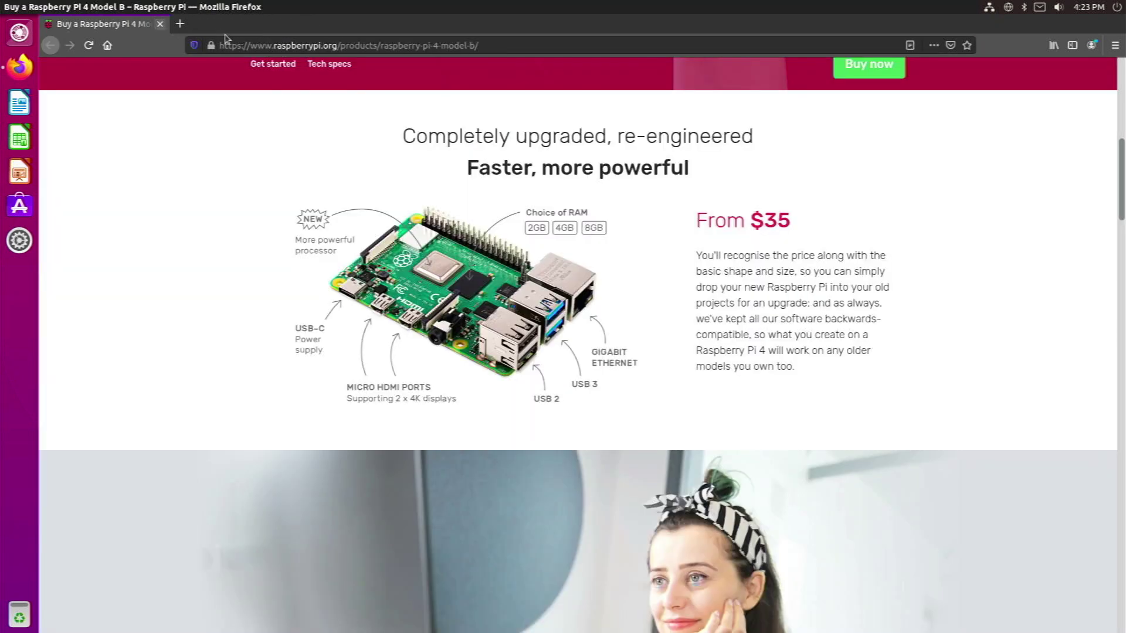
pyautogui.click(273, 64)
# Swap the Raspberry Pi tab for the bookmarked Big Buck Bunny video and enable Stats for nerds
pyautogui.click(174, 25)
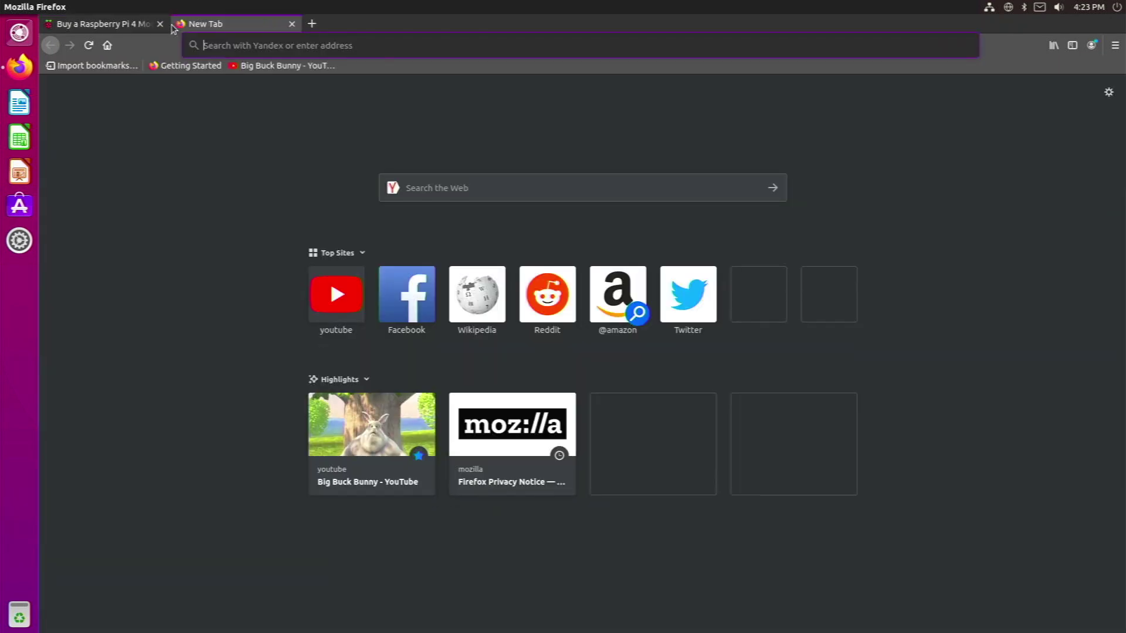
pyautogui.click(159, 24)
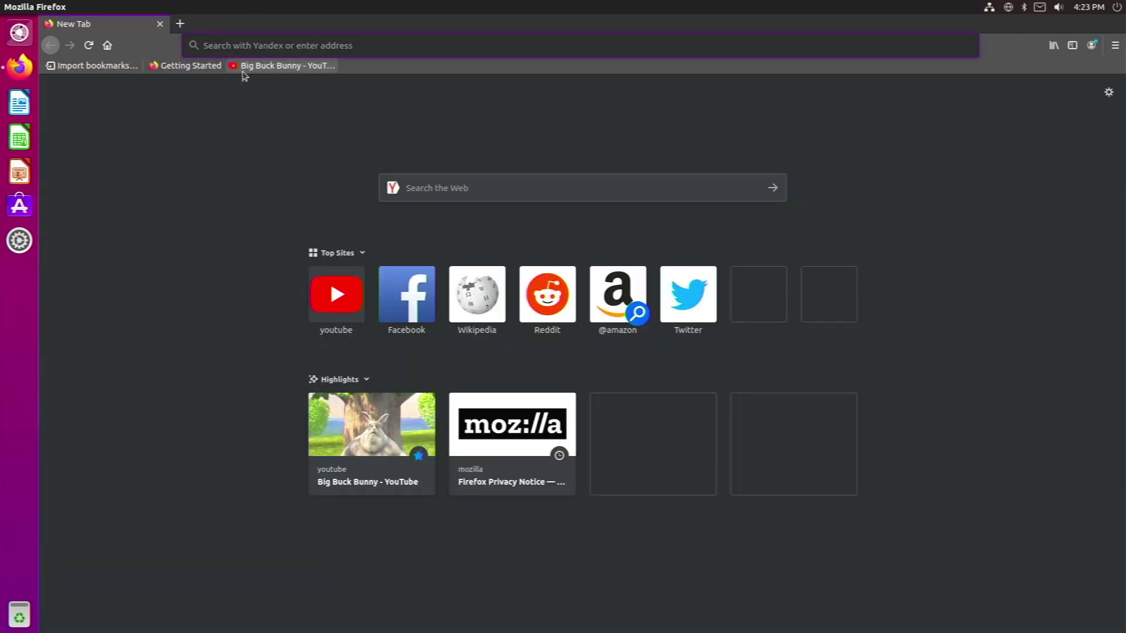
pyautogui.click(280, 67)
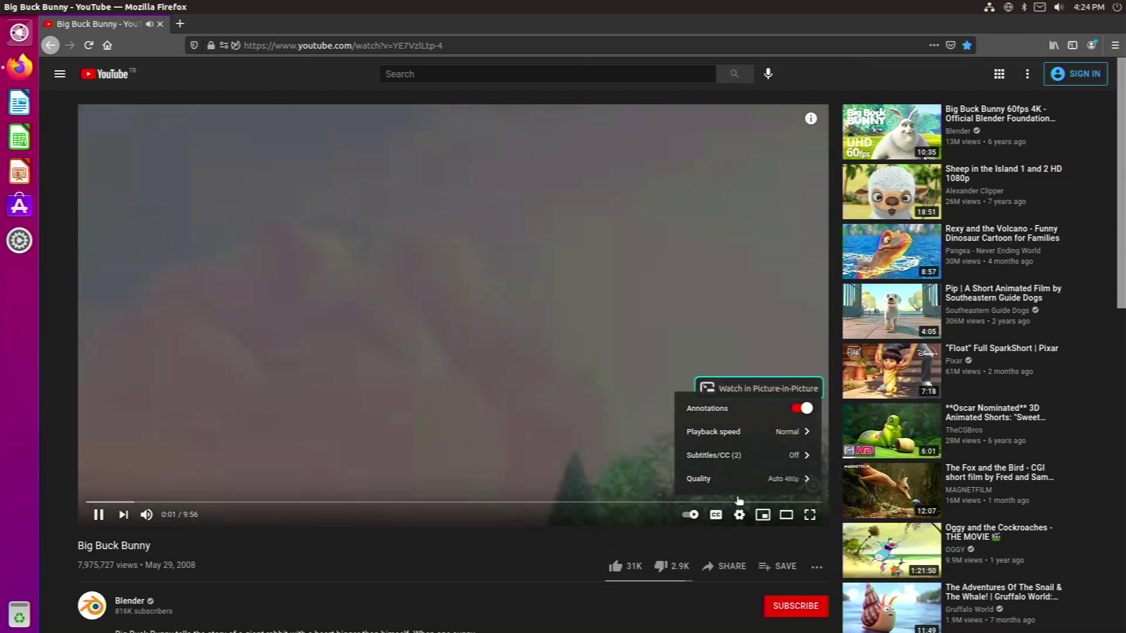
pyautogui.click(739, 479)
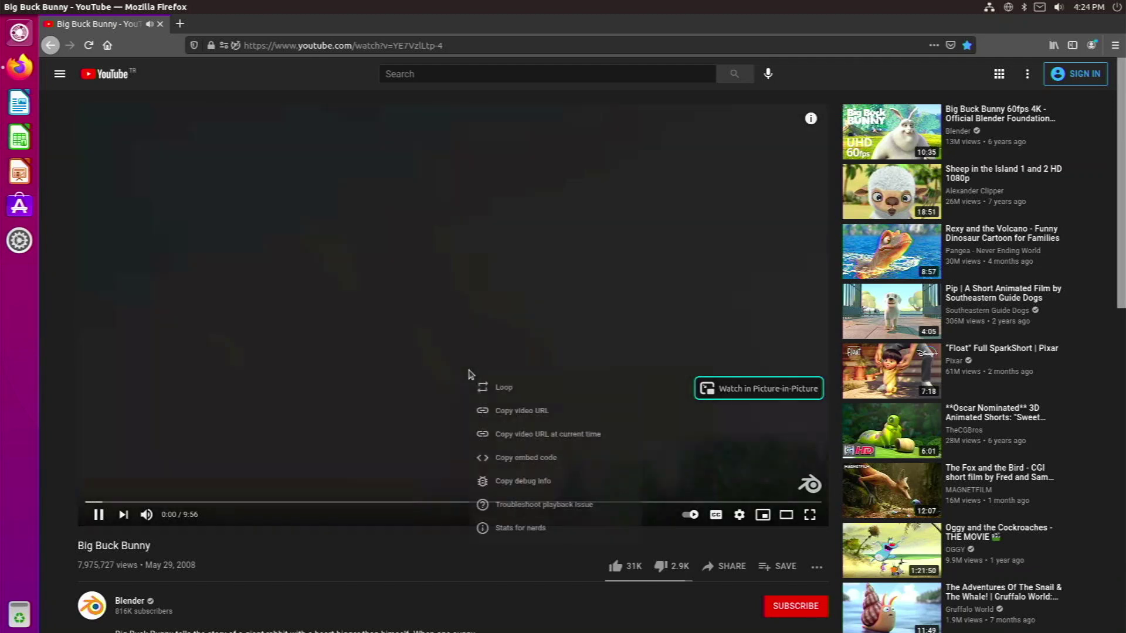
pyautogui.click(519, 528)
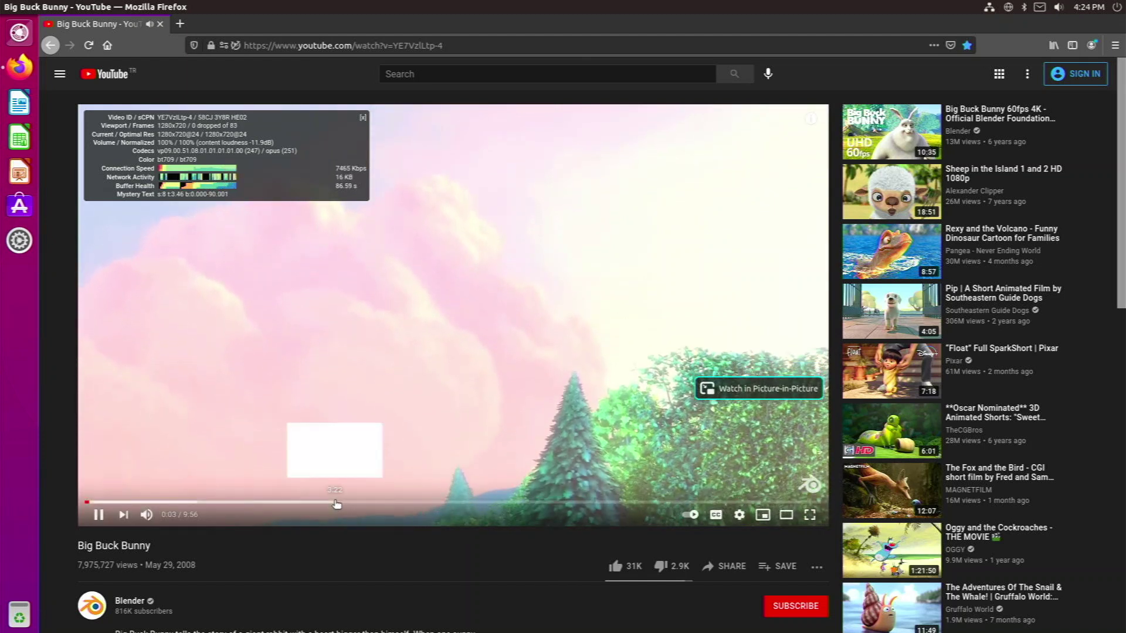
# Skip Big Buck Bunny ahead to about 3:22 on the progress bar
pyautogui.click(336, 504)
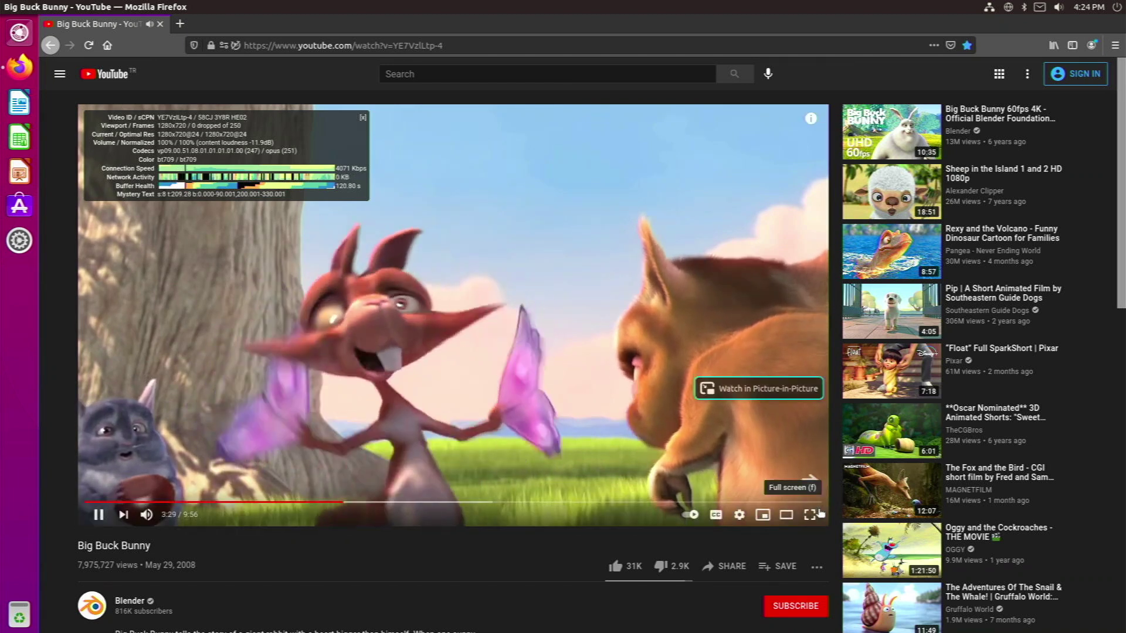
# Watch Big Buck Bunny full screen, exit, then replace its tab with a new blank tab
pyautogui.click(815, 516)
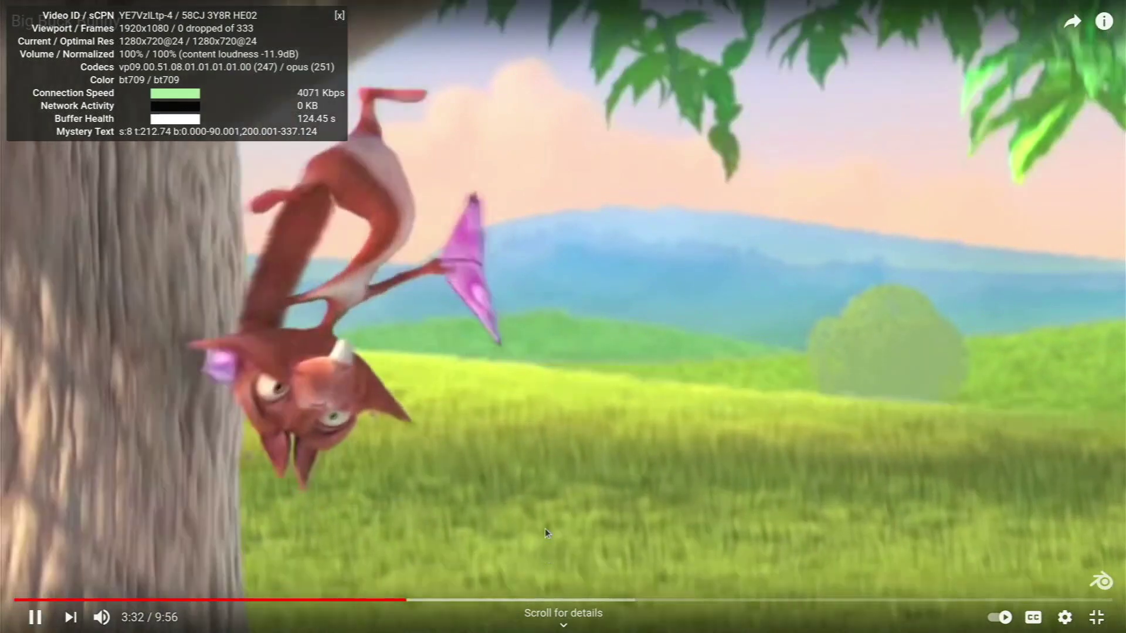
pyautogui.doubleClick(546, 531)
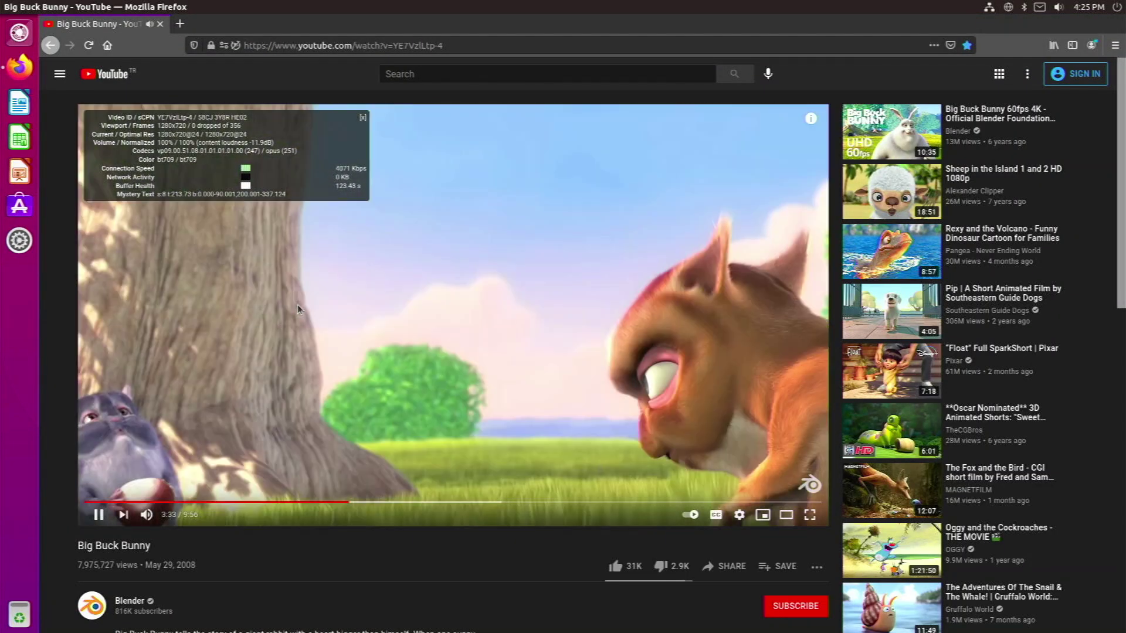
pyautogui.click(179, 25)
pyautogui.click(160, 24)
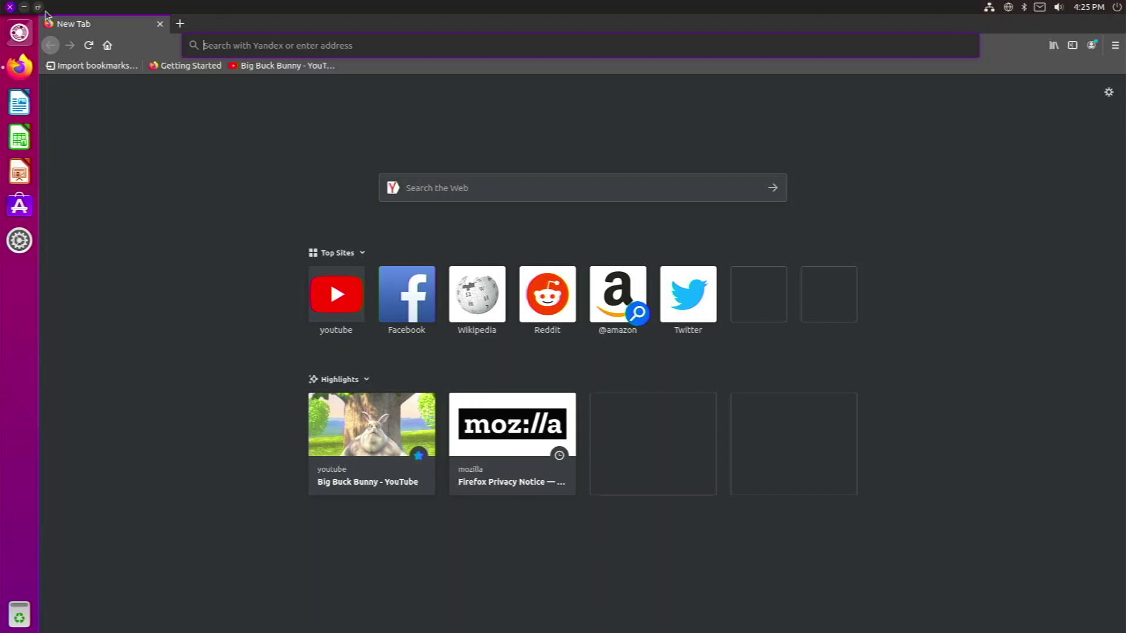
# Restore and close Firefox, then launch Terminal via a Dash search for 'ter' and centre it
pyautogui.click(37, 7)
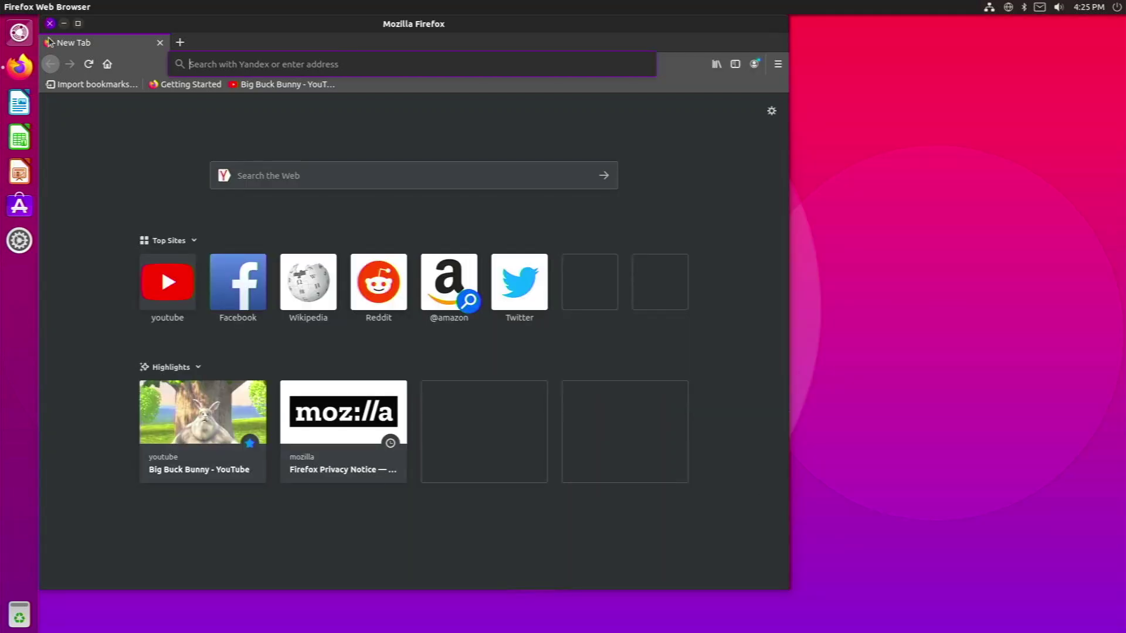
pyautogui.click(50, 24)
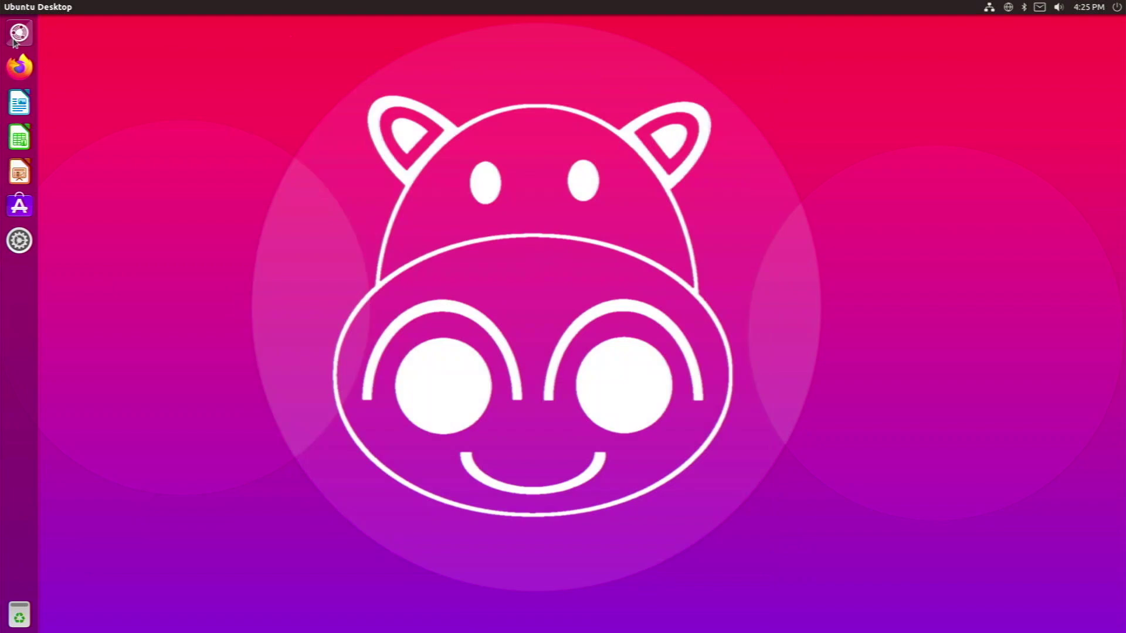
pyautogui.click(18, 33)
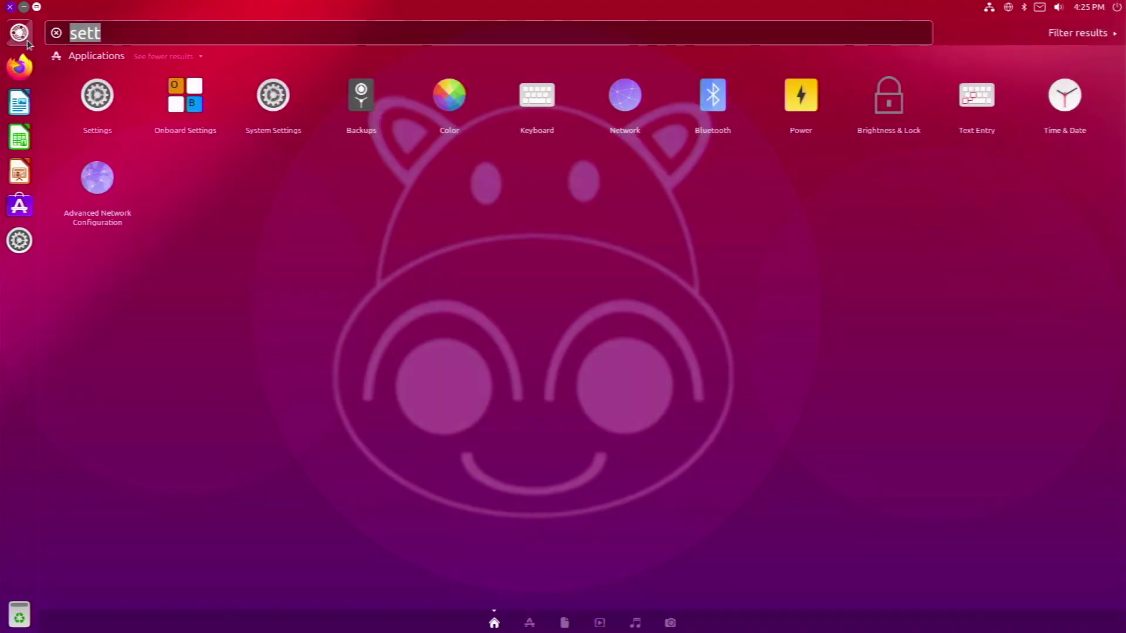
pyautogui.press('BackSpace')
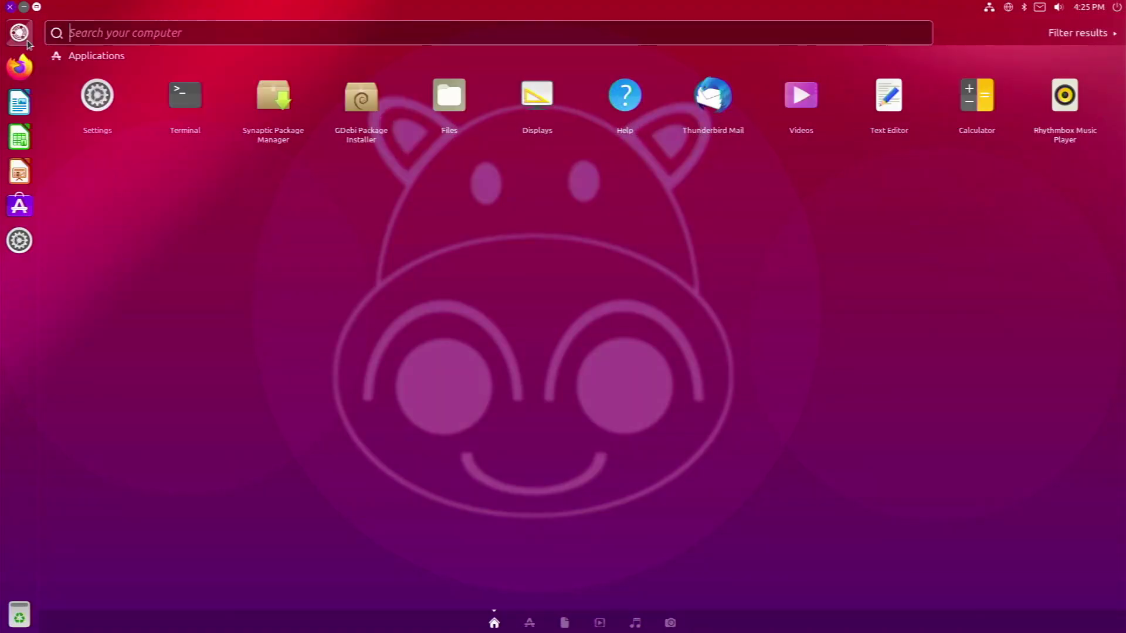
pyautogui.write('ter')
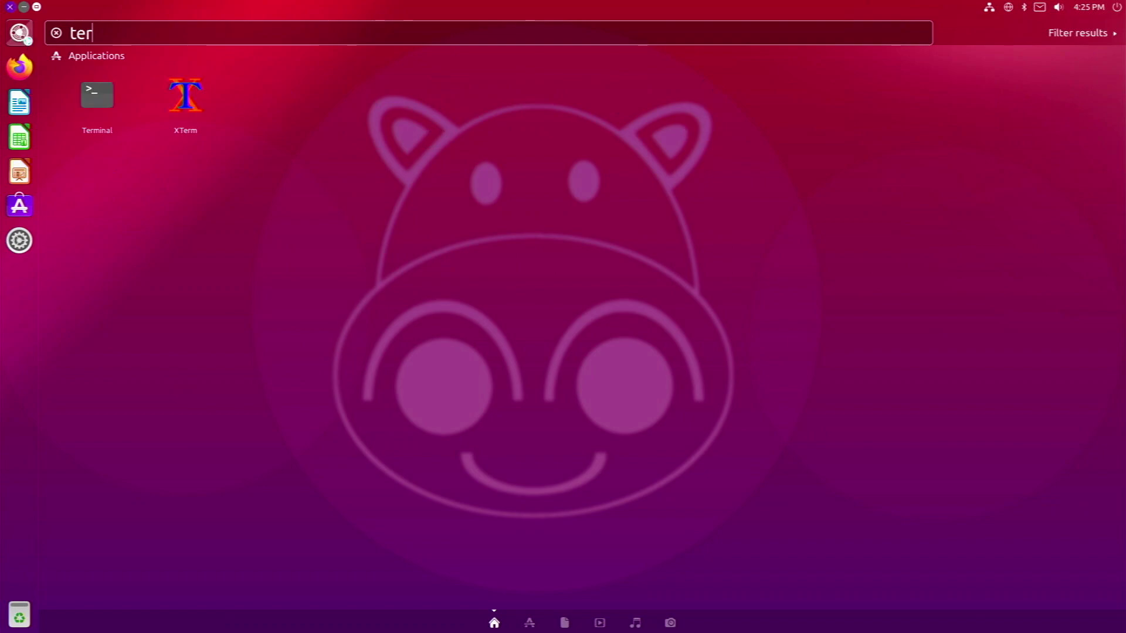
pyautogui.press('Return')
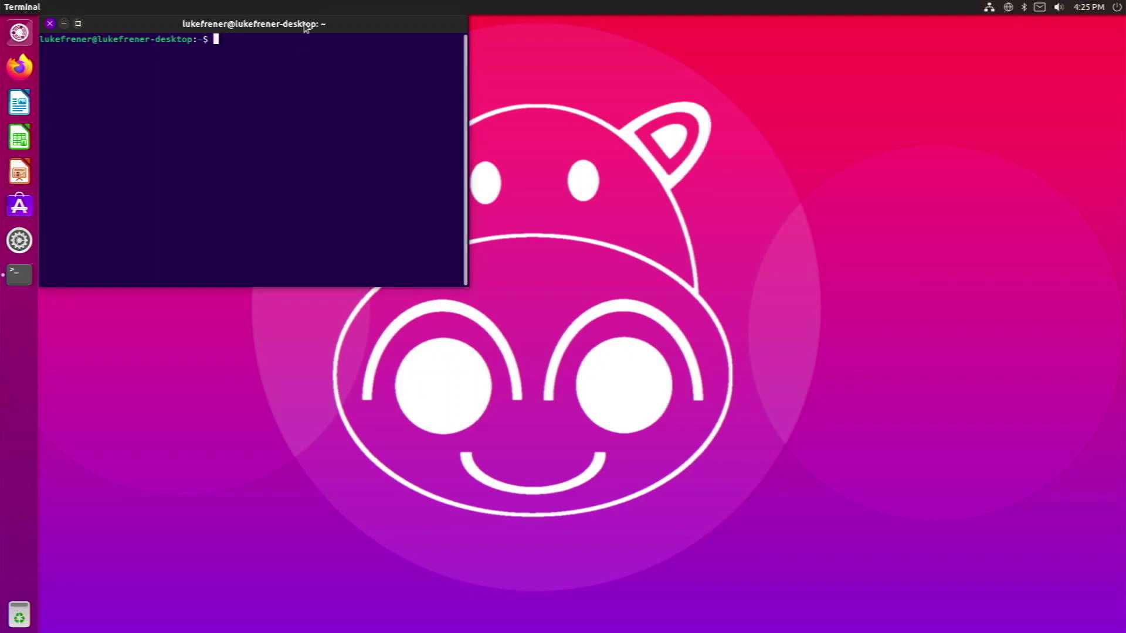
pyautogui.moveTo(305, 25); pyautogui.dragTo(519, 272)
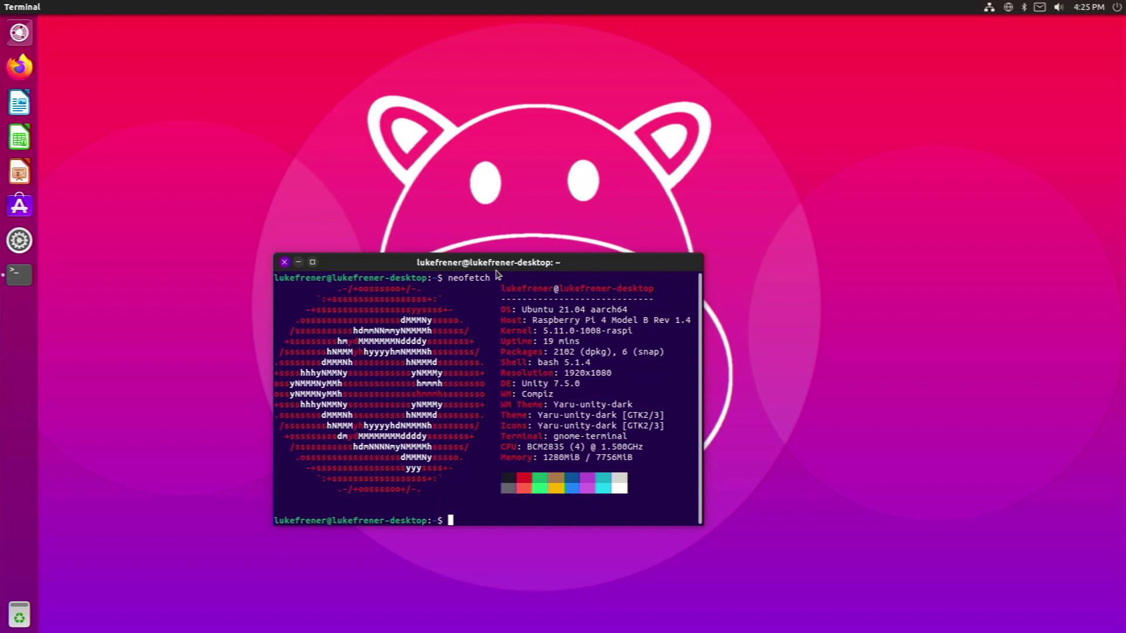
# Move the terminal window showing the neofetch summary up and to the right
pyautogui.moveTo(496, 272); pyautogui.dragTo(568, 220)
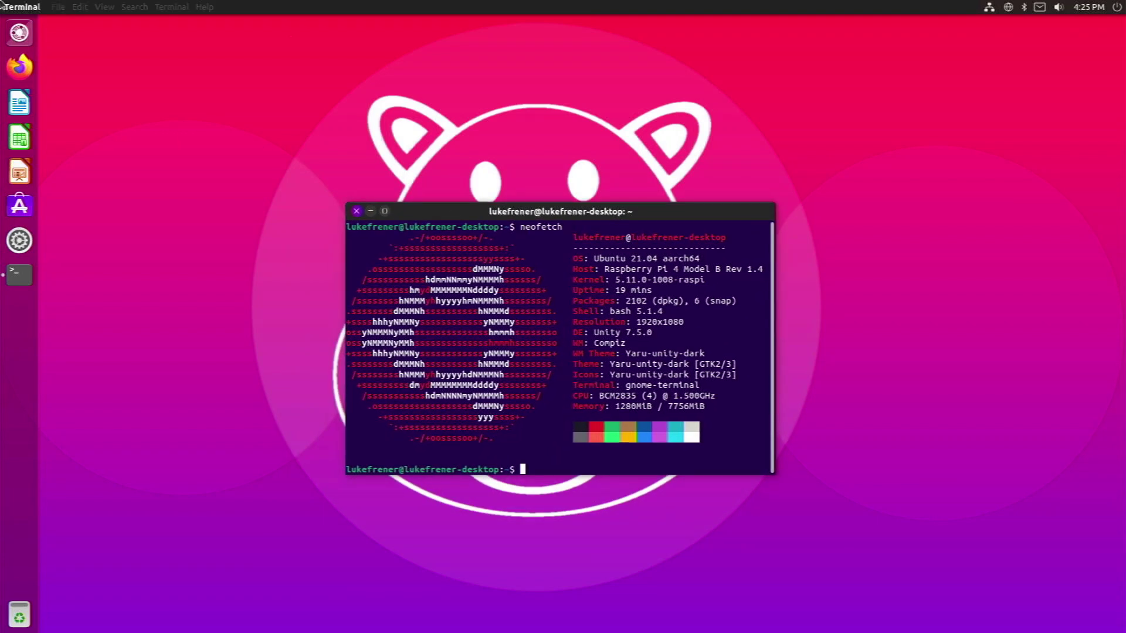
pyautogui.click(17, 33)
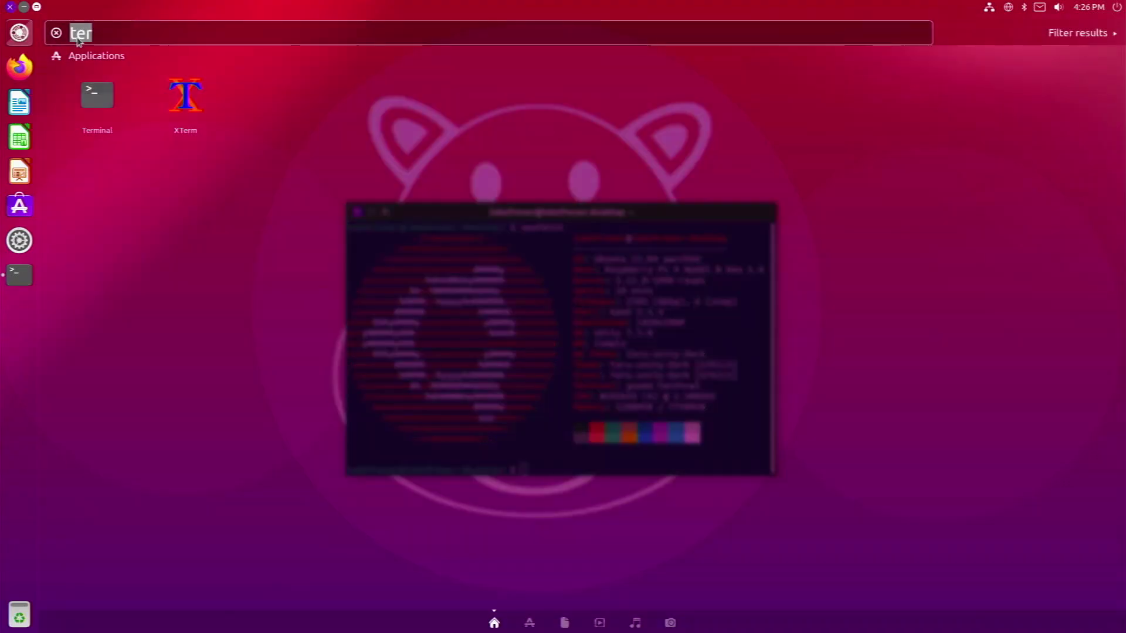
pyautogui.press('BackSpace')
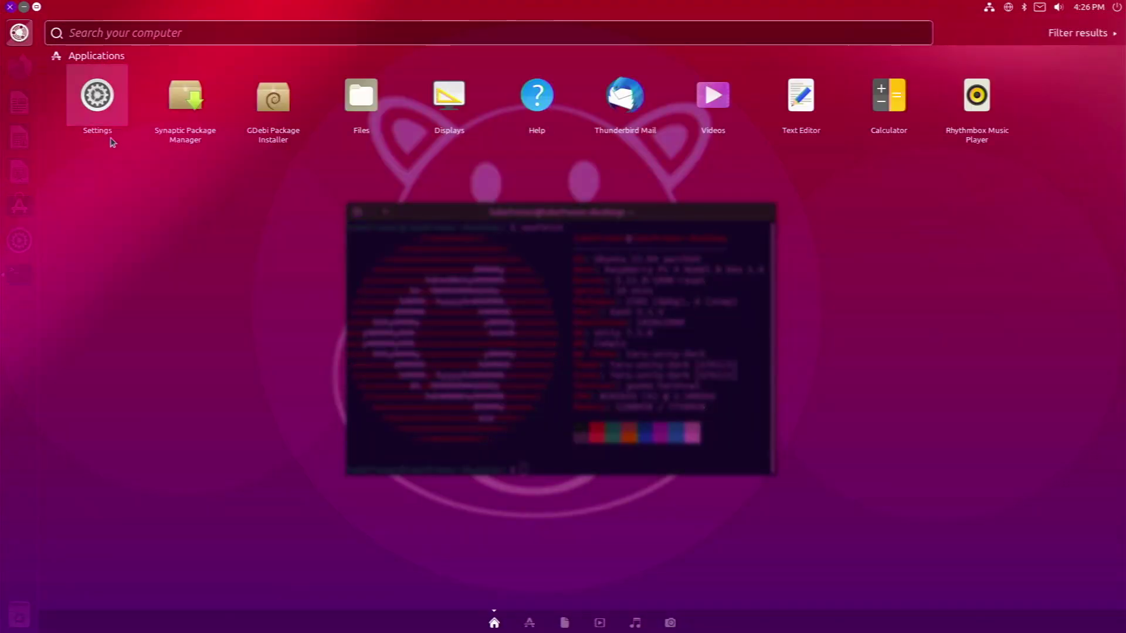
pyautogui.press('Escape')
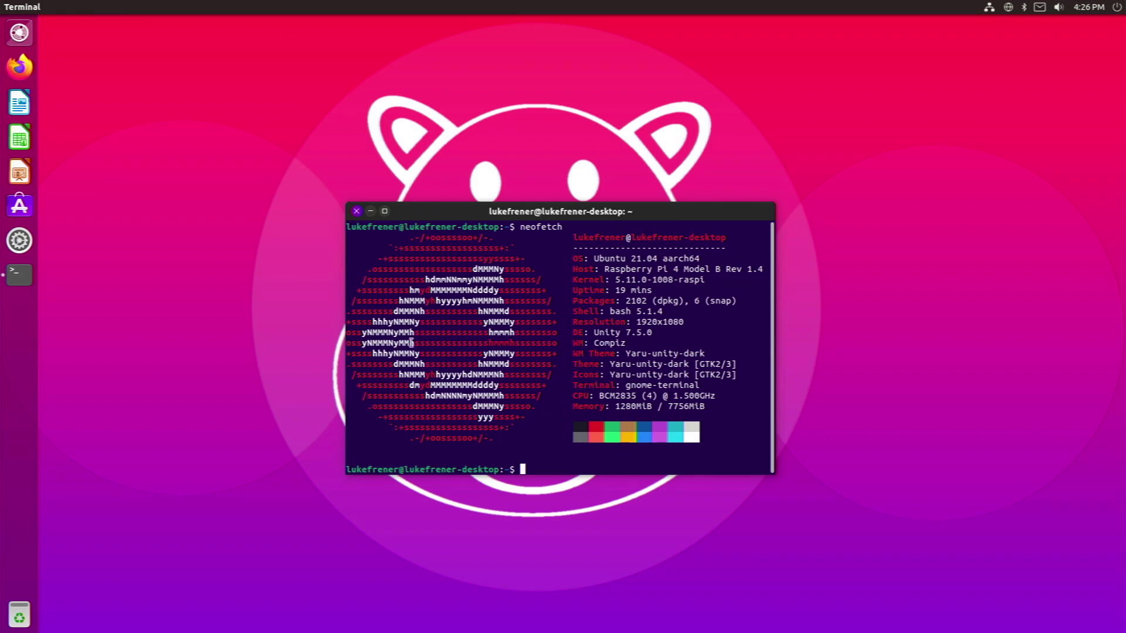